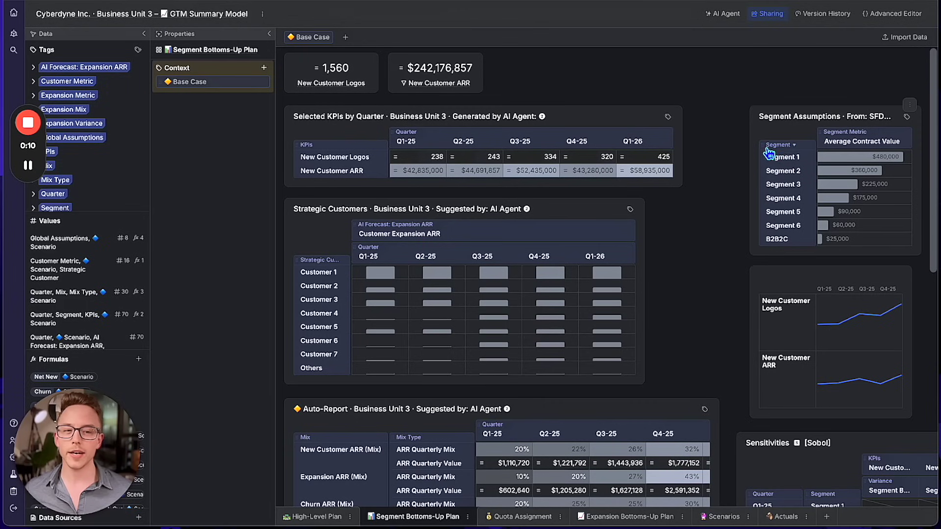
Step: Break the GTM Summary Model's KPIs-by-quarter table out by Segment under each KPI
left_click_drag(769, 151, 398, 147)
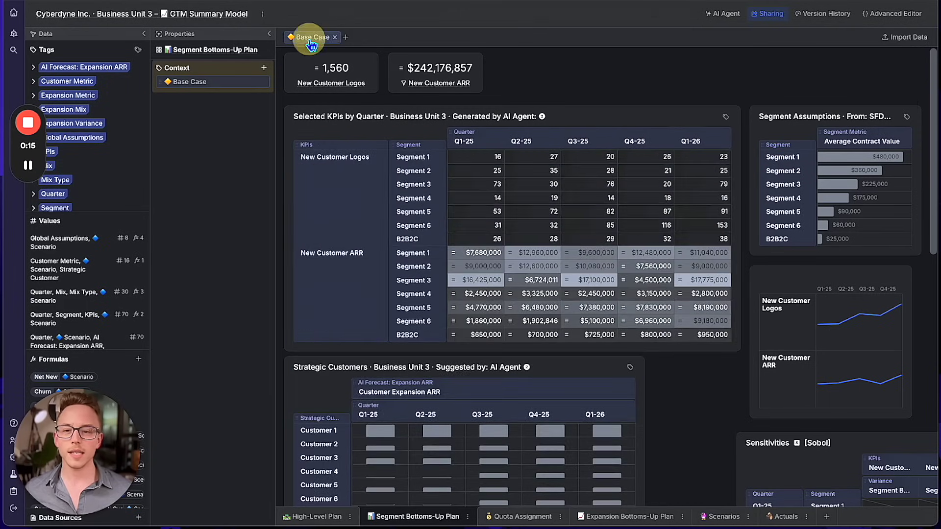
Step: Ask the AI to generate a Base Case scenario increasing new customer ARR by 11%
left_click(309, 36)
left_click(402, 96)
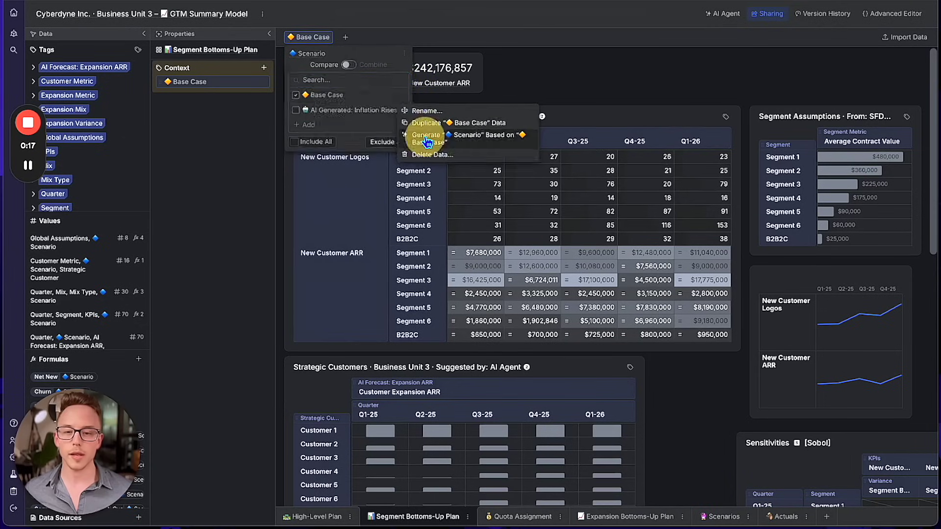
left_click(425, 137)
type("How might we increase new customer ARR by 11%?")
key("Return")
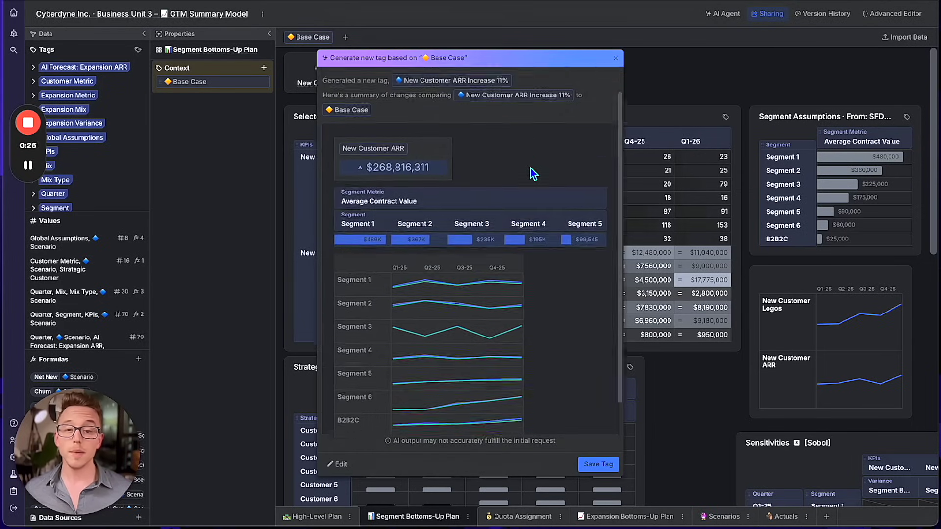
Step: Refine the request to leave first-half and ACV assumptions unchanged, then save the Targeted Growth Strategy tag
scroll(530, 168, "down", 2)
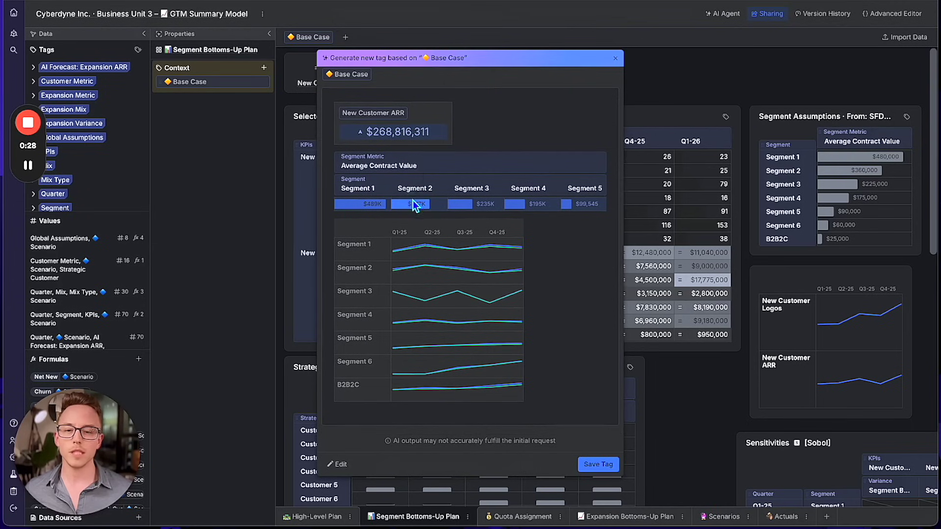
mouse_move(499, 241)
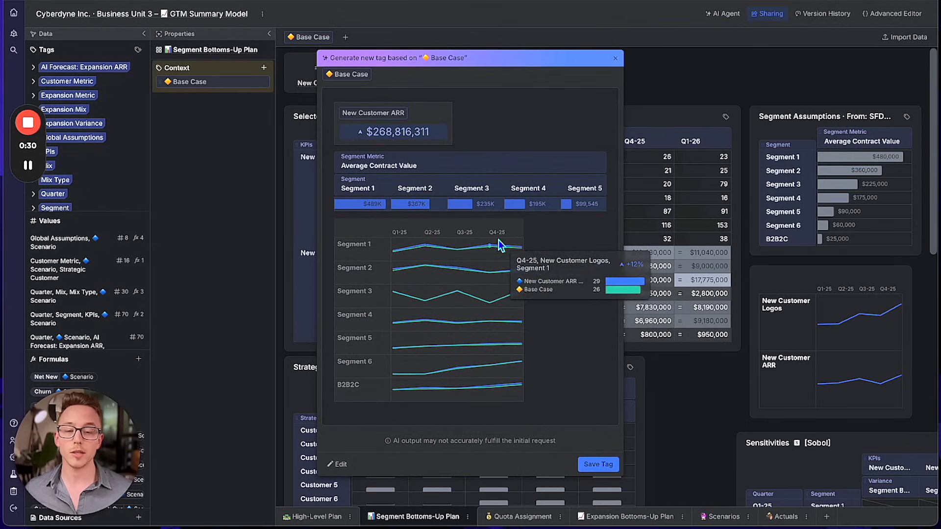
scroll(499, 240, "up", 3)
left_click(600, 86)
type("But don't change anything in the first half of the year, don't change any ACV assumptions, and only analyze my best performing segments.")
key("Return")
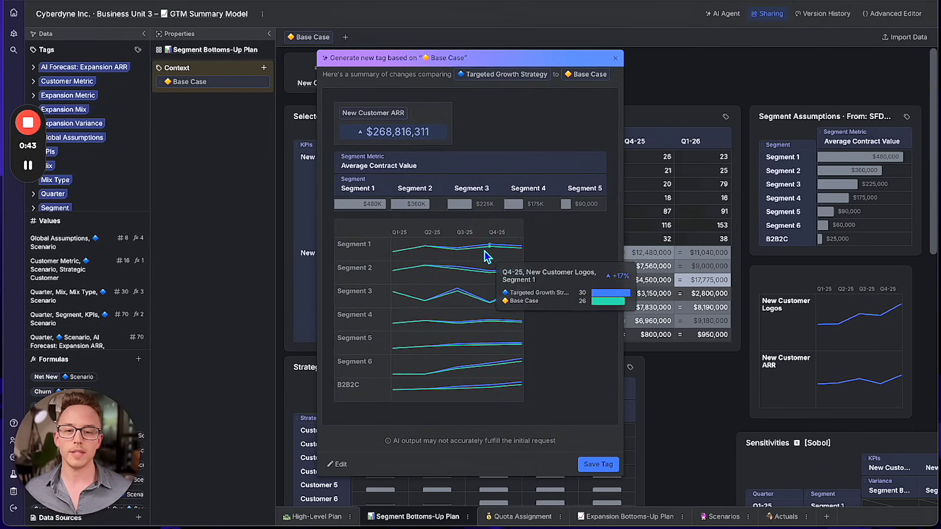
left_click(593, 465)
scroll(672, 376, "right", 5)
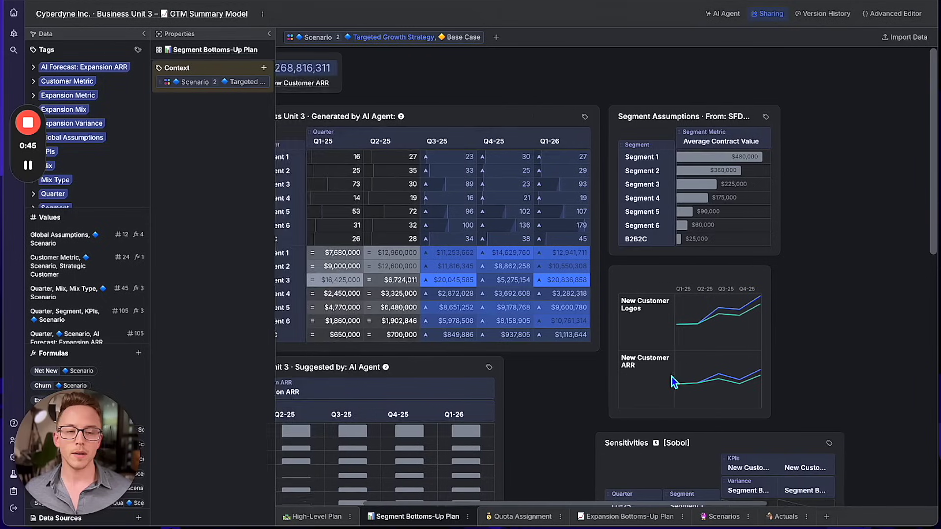
Step: Break Segment 3 into US, Canada, Mexico and EU subsegments with exponentially decreasing values
right_click(601, 184)
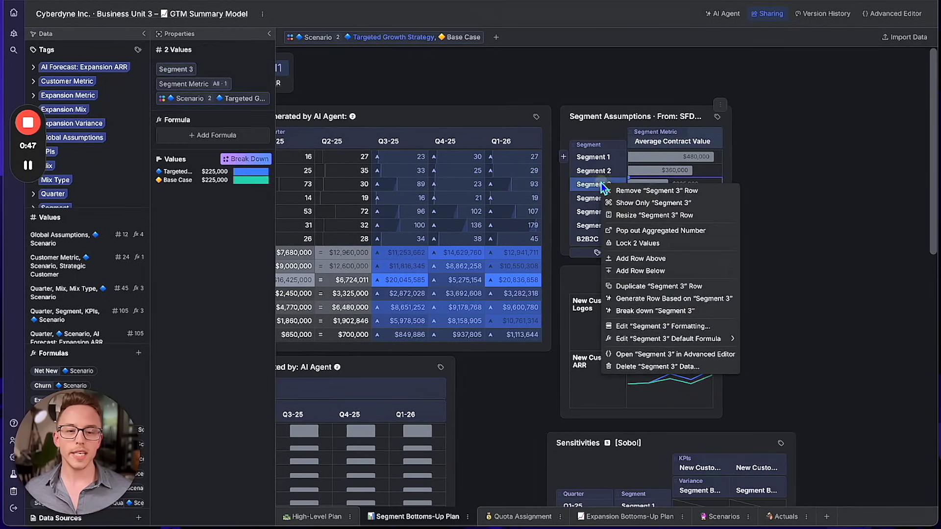
left_click(637, 315)
type("Into 4 subsegments (US, Canada, Mexico, EU) with forecasted values decreasing exponentially.")
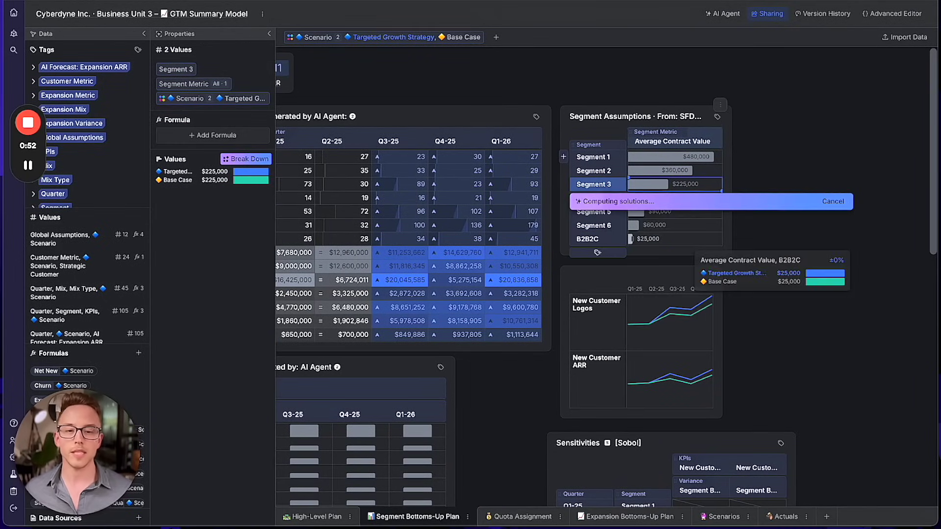
key("Return")
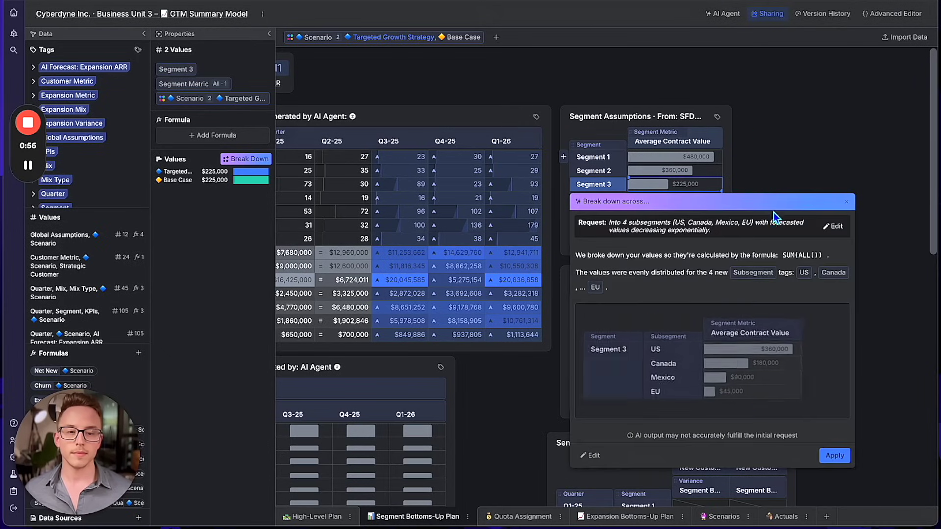
left_click(835, 455)
left_click_drag(834, 325, 866, 325)
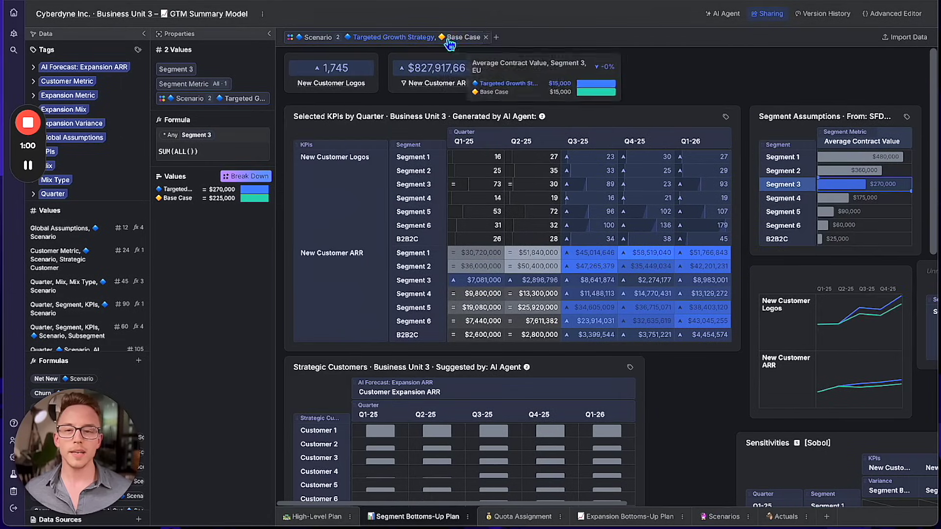
Step: Add the AI Generated scenario to the comparison and inspect Q3-25–Q4-25 values for Segments 2–5
left_click(415, 36)
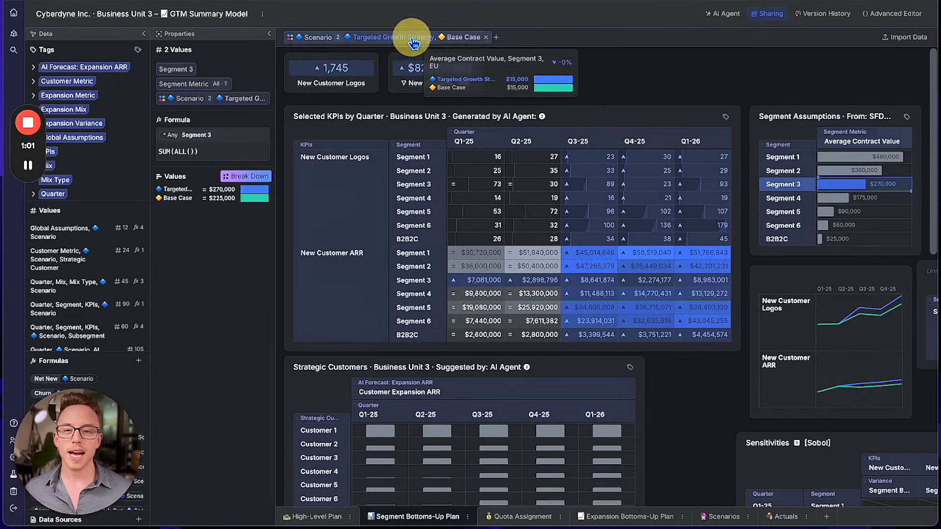
left_click(296, 126)
left_click(567, 88)
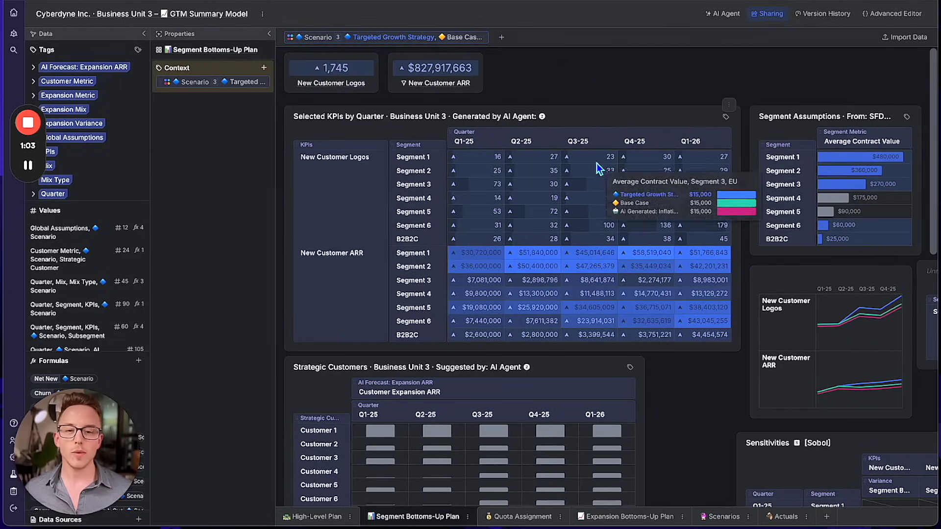
left_click_drag(587, 172, 652, 211)
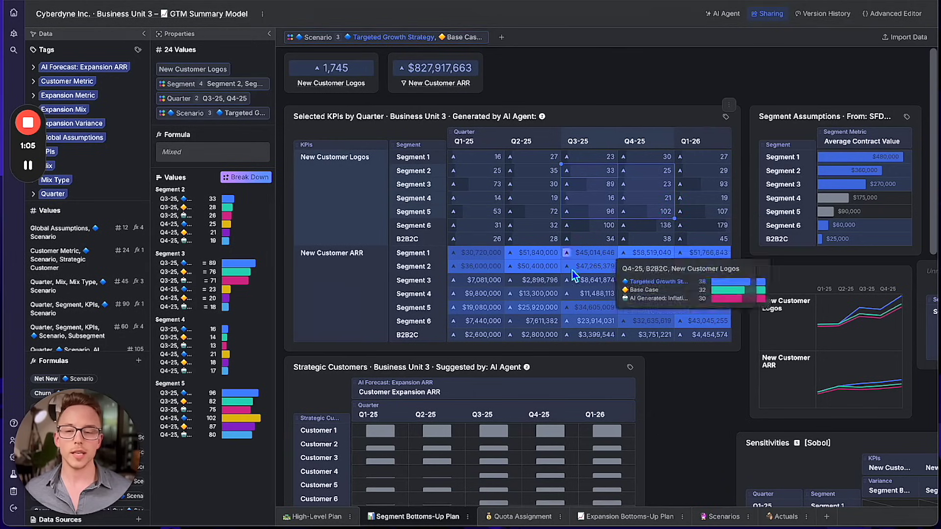
left_click(564, 73)
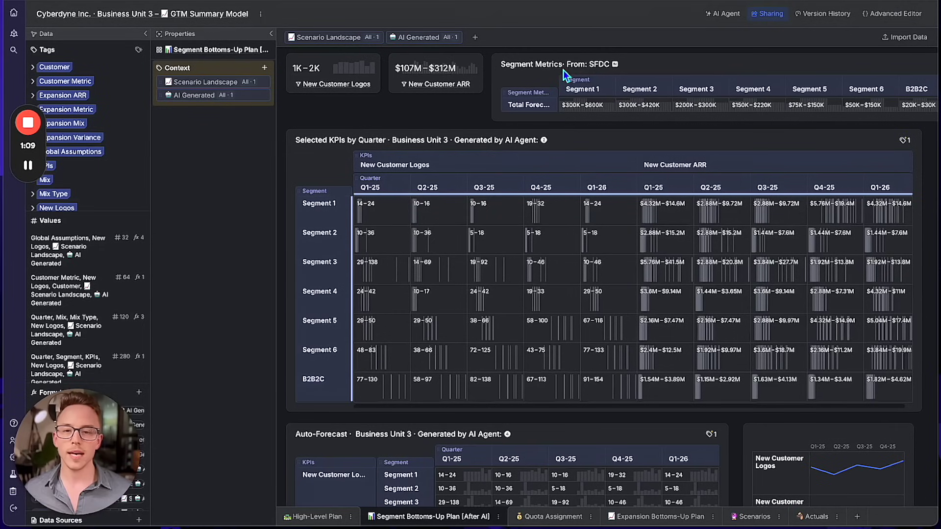
Step: Filter the plan to Base Case +12% New Logos and select Q1-25–Q4-25 logo counts for Segments 1–6
mouse_move(341, 73)
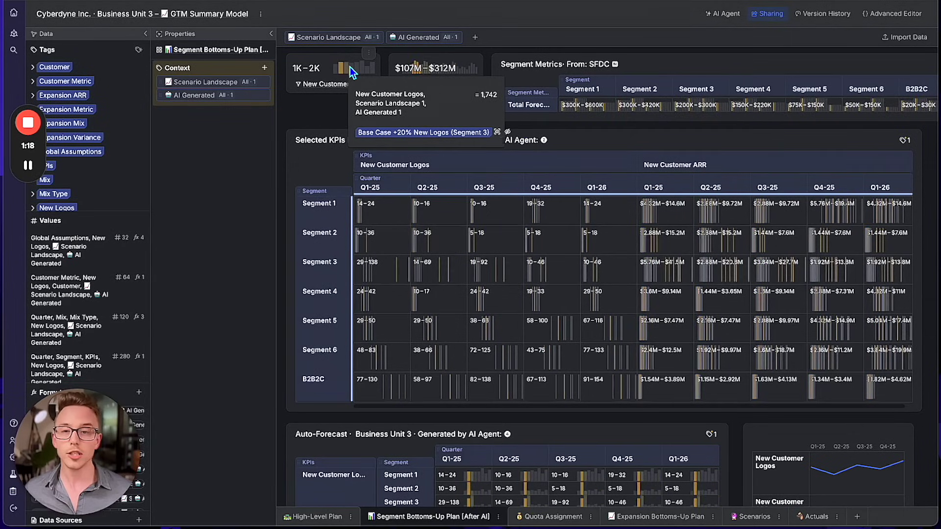
left_click(353, 68)
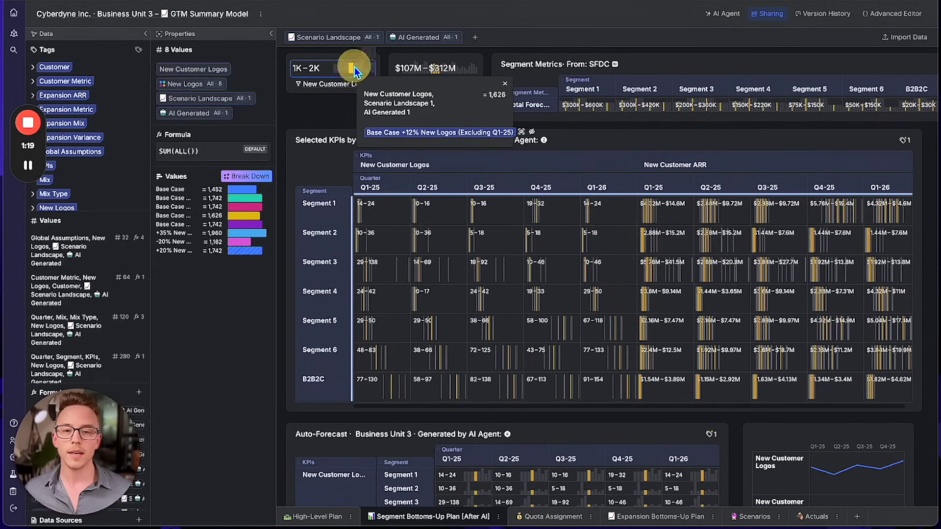
left_click(520, 133)
left_click_drag(387, 222, 551, 357)
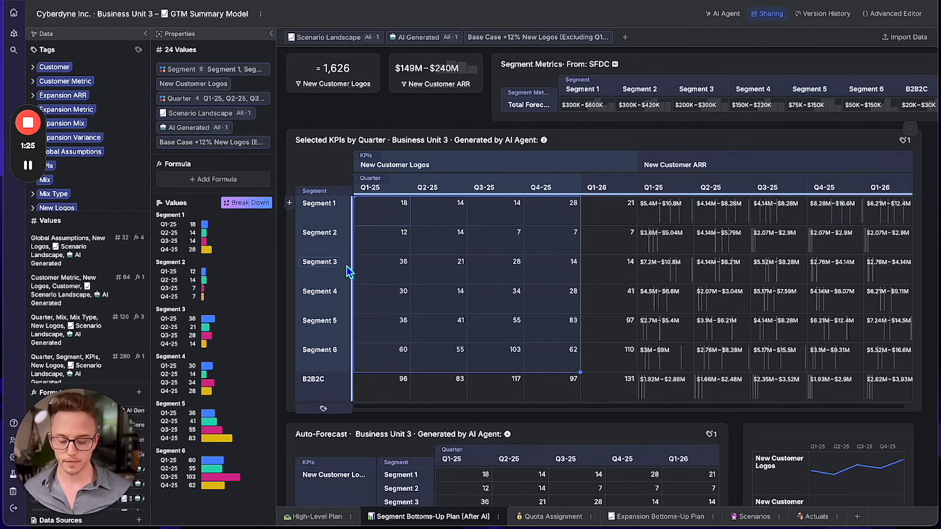
Step: Open the Salesforce Finance Cloud import page via the import command
key("ctrl+k")
type("import")
key("Return")
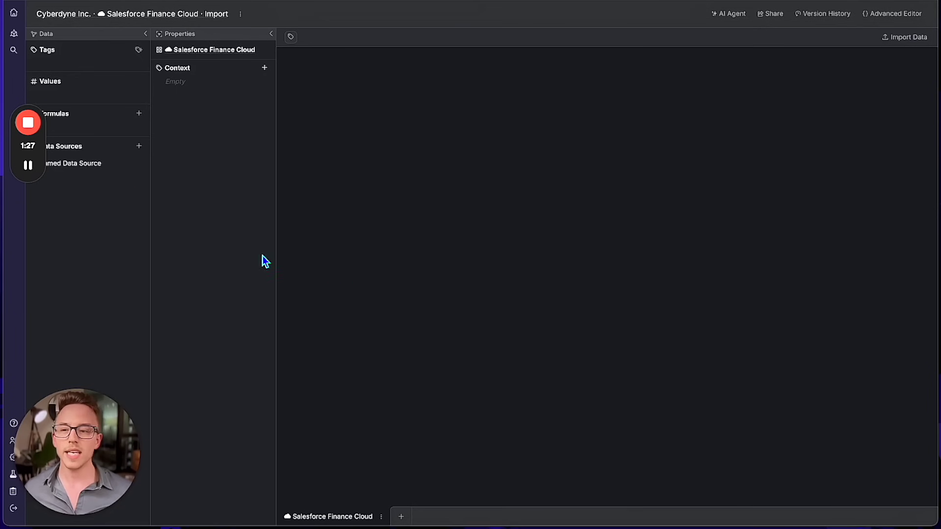
Step: Review the total_bookings and product_bookings tables, then upload Account_Information.csv as an account_information table
left_click(98, 164)
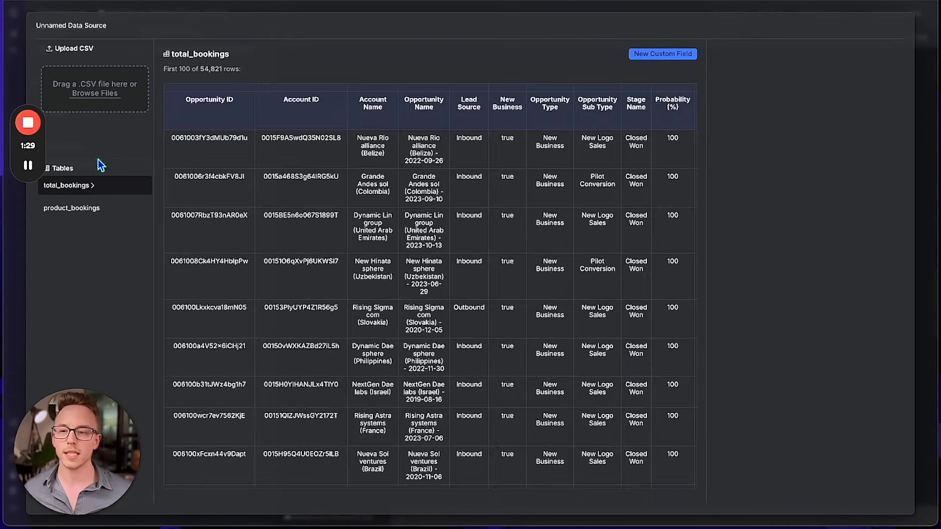
left_click(92, 209)
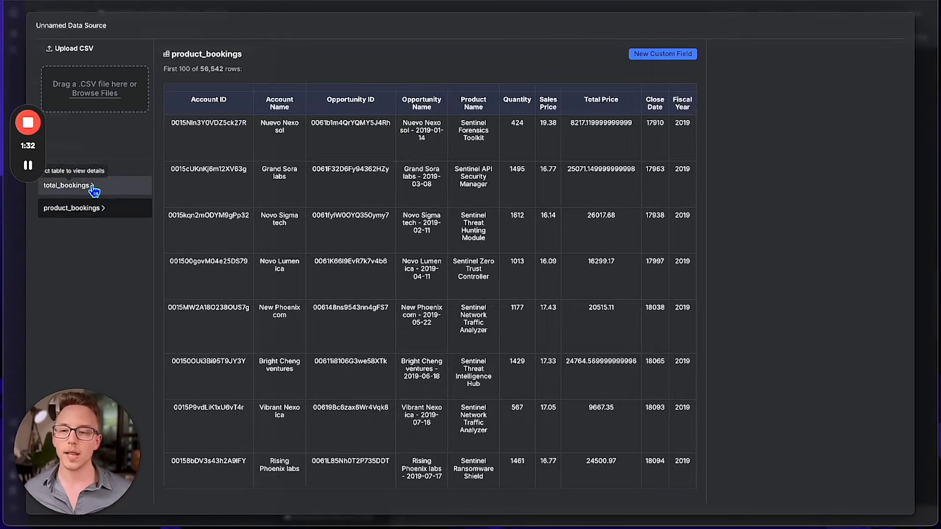
left_click(94, 186)
left_click(116, 90)
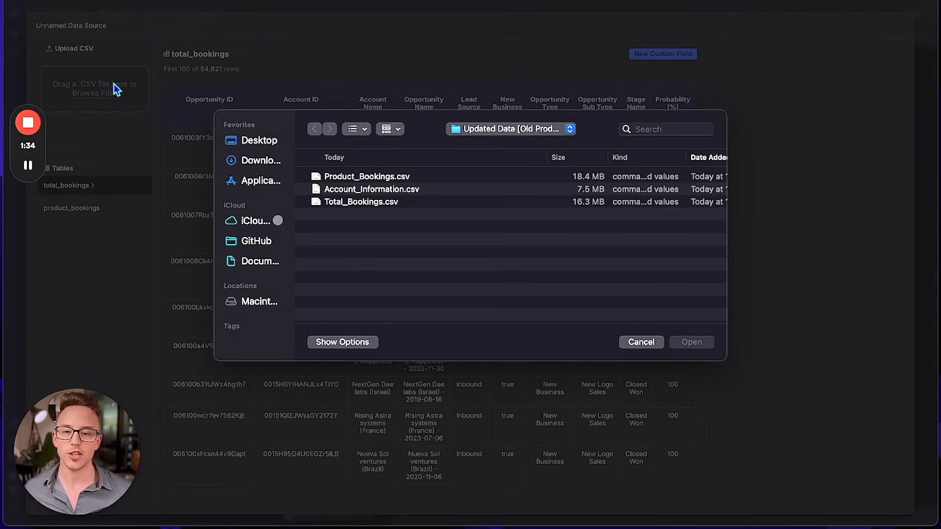
double_click(352, 189)
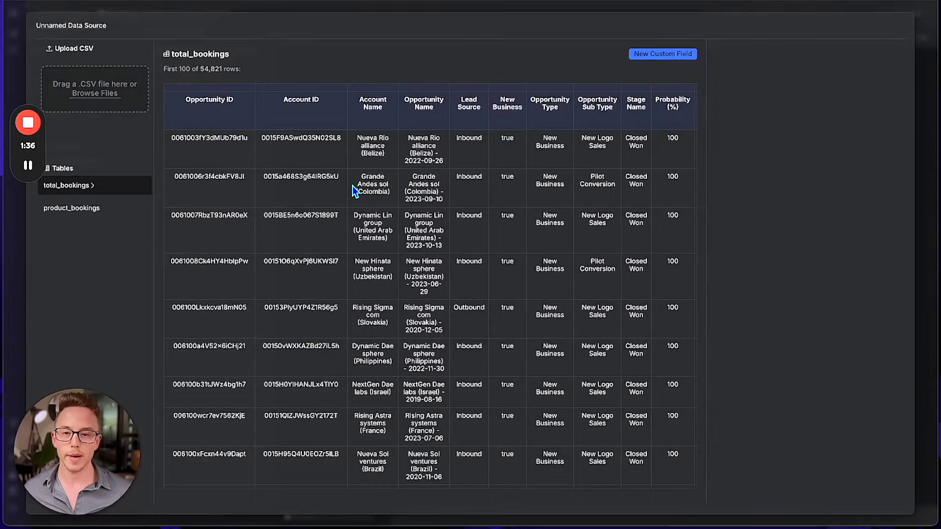
key("super+k")
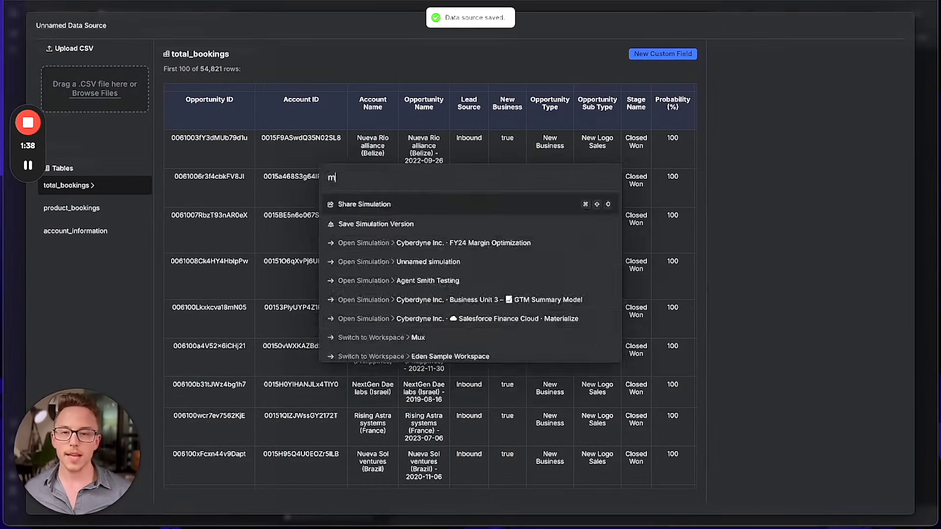
Step: Open the Salesforce Finance Cloud Materialize view and swap the table's rows and columns
type("matera")
key("BackSpace")
type("i")
key("Return")
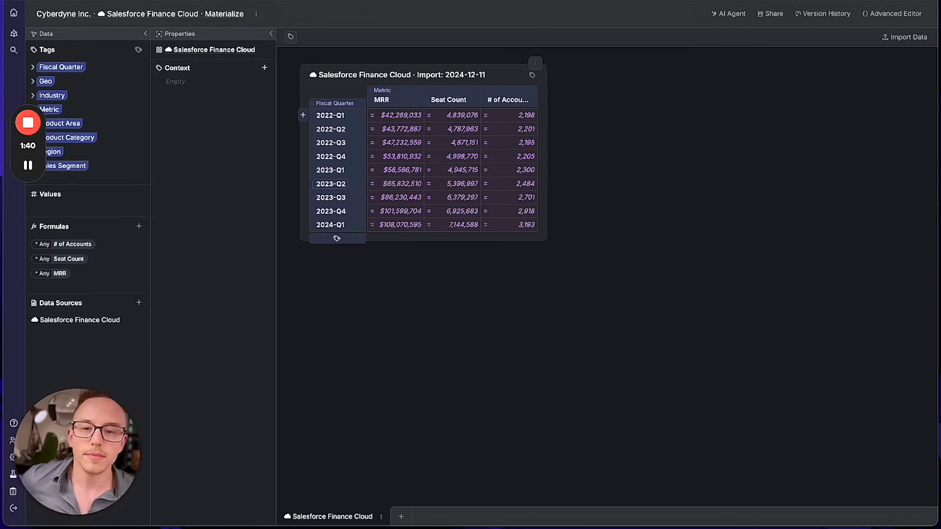
right_click(355, 89)
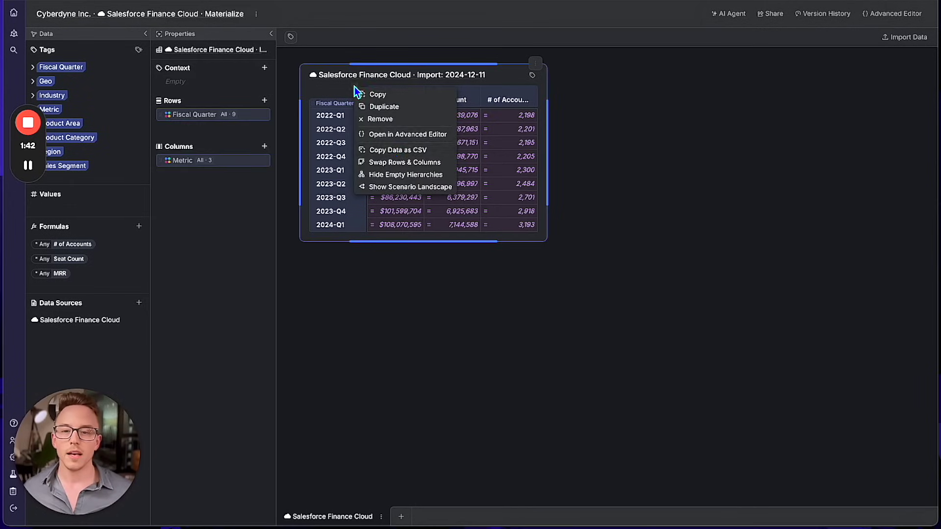
left_click(392, 162)
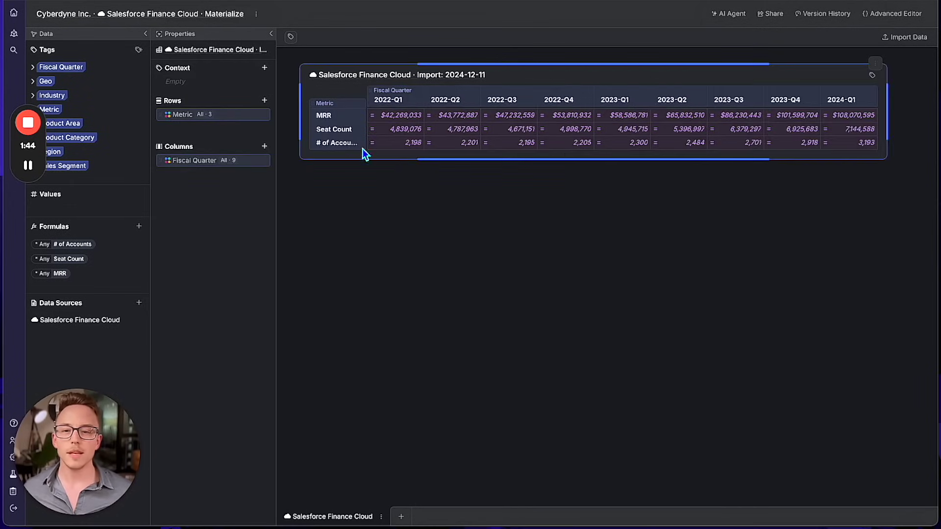
Step: Add Geo and Product Category as row groupings, then search for a Seat Band tag
left_click(300, 109)
type("geo")
key("Return")
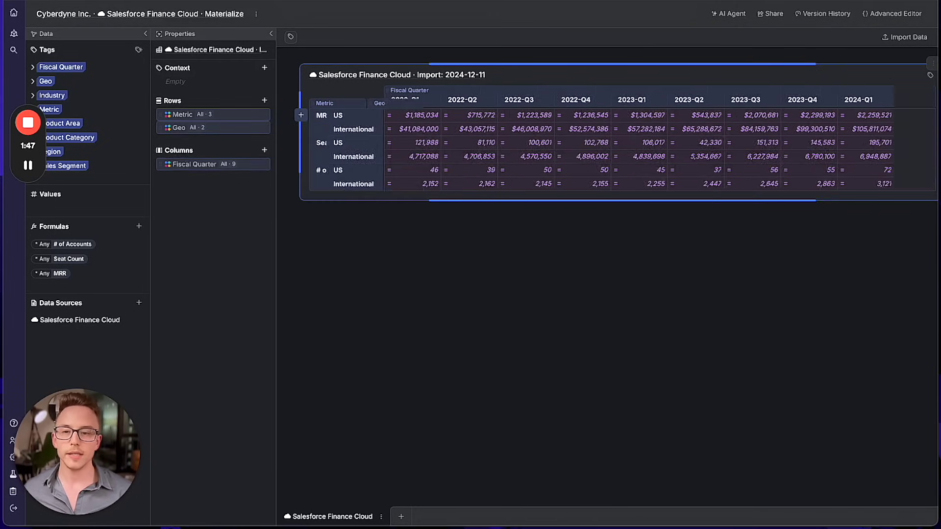
left_click(301, 115)
type("Produ")
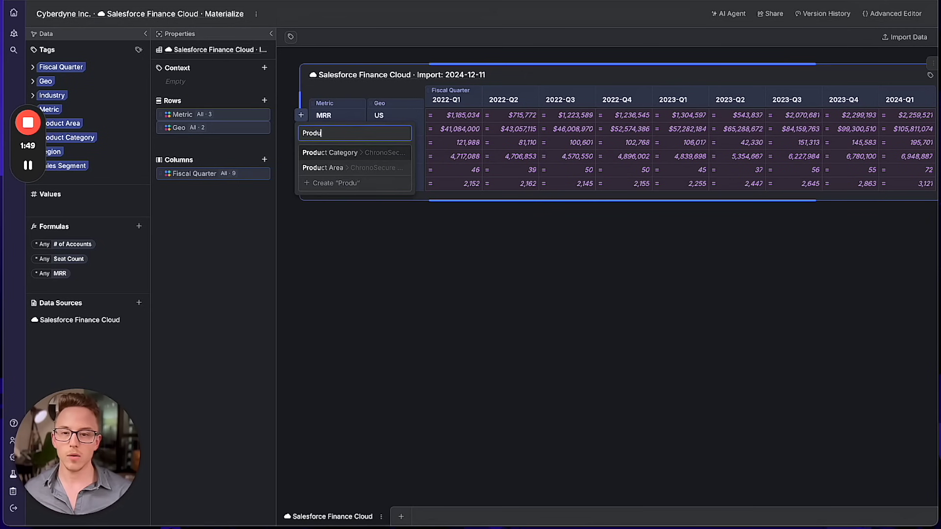
key("Return")
left_click(301, 117)
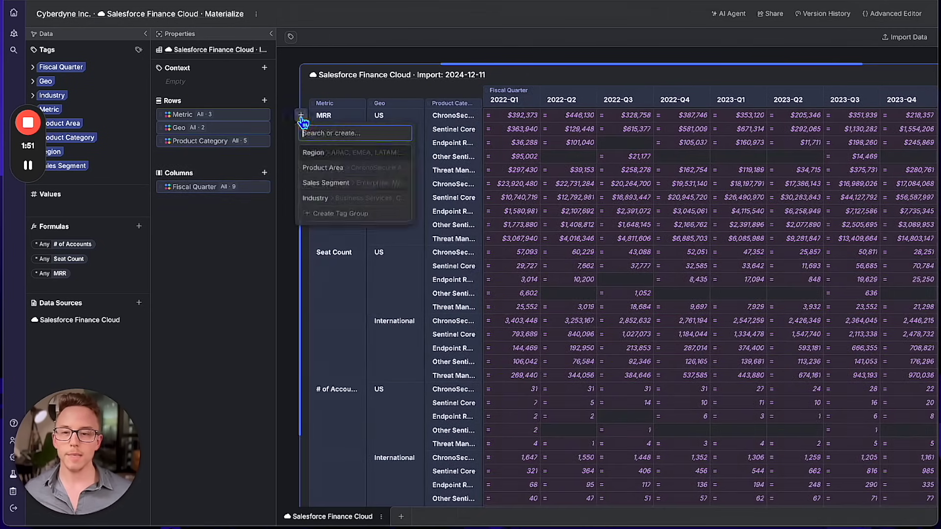
type("Seat Band")
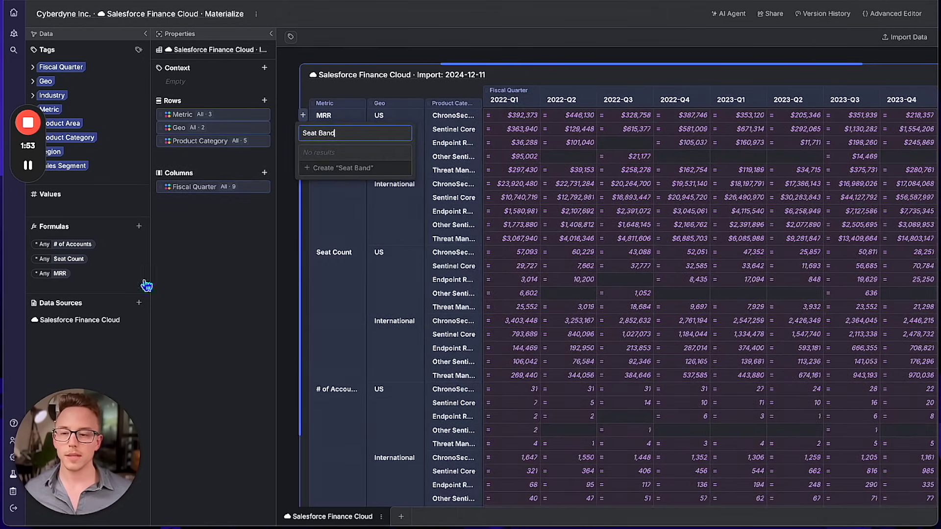
left_click(105, 320)
Step: Create a Seat Band custom field on total_bookings with an AI-generated six-band query, and make tags from its values
scroll(595, 118, "right", 10)
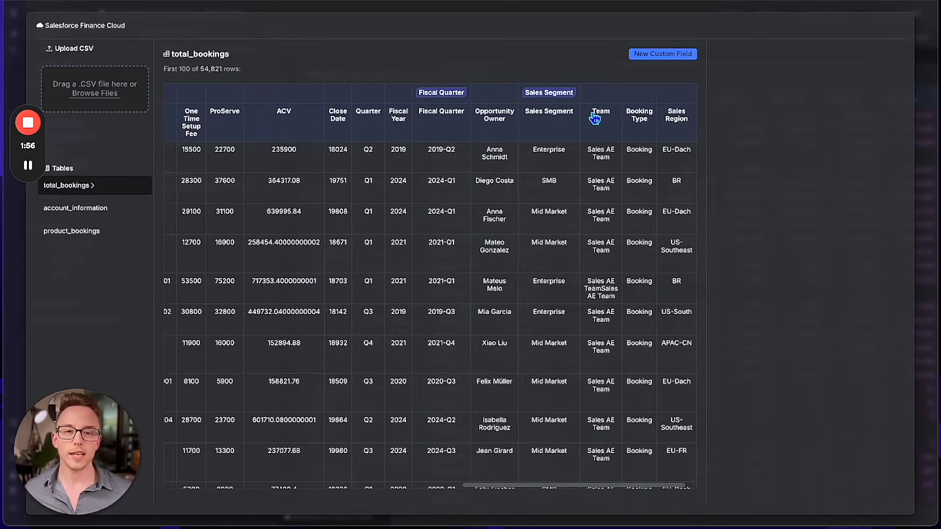
left_click(663, 54)
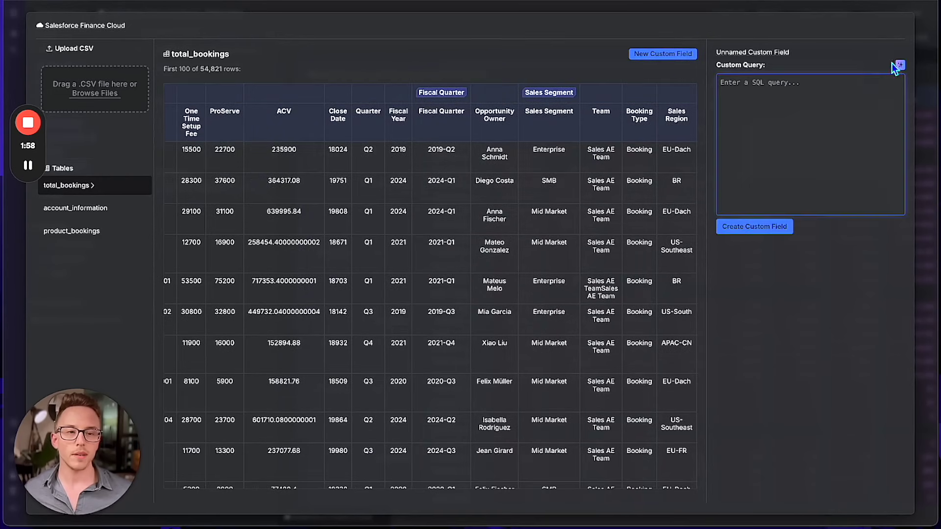
left_click(755, 52)
type("Seat Band")
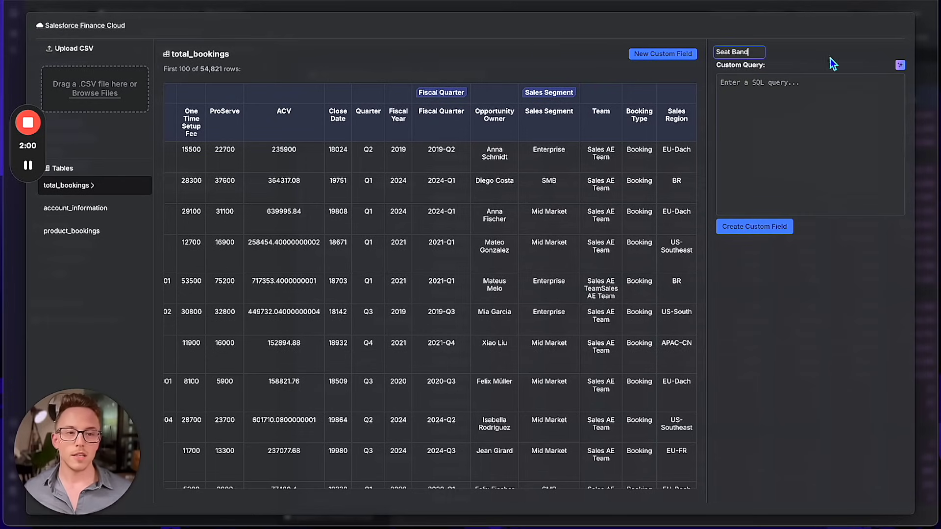
left_click(902, 66)
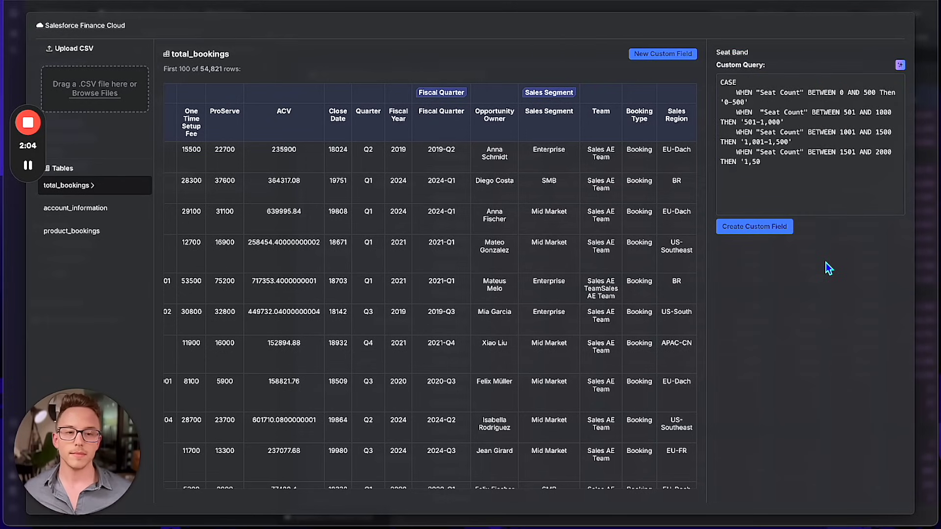
left_click(771, 236)
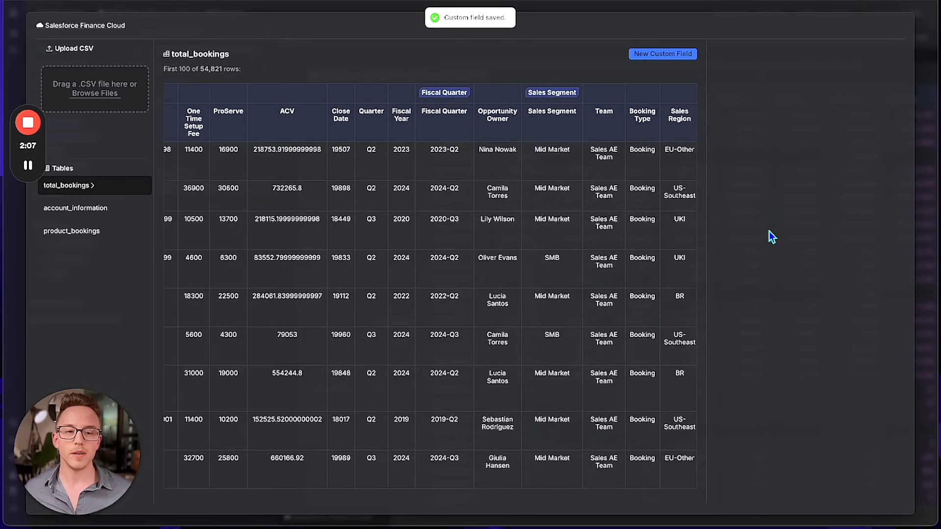
left_click(768, 337)
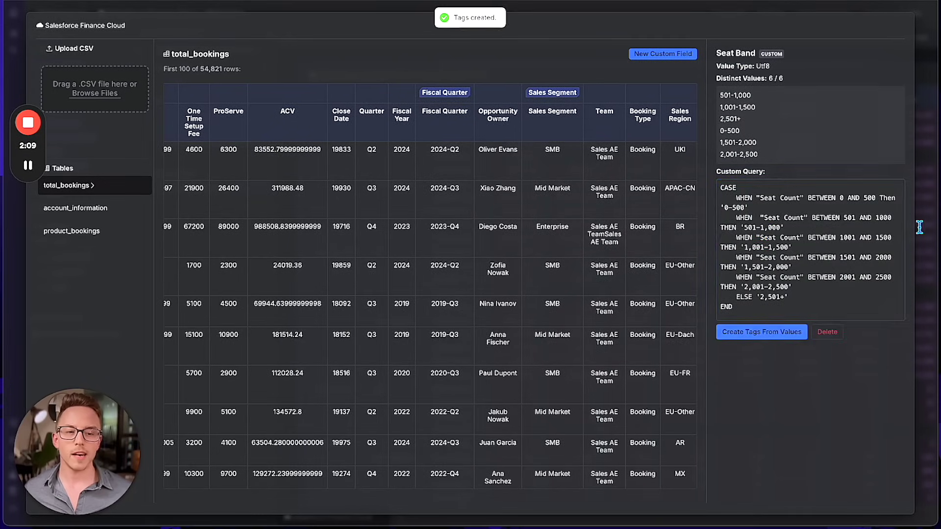
left_click(922, 224)
left_click(303, 115)
Step: Add Seat Band to the rows and order them Geo, Seat Band, Product Category, Metric
type("Seat")
key("Return")
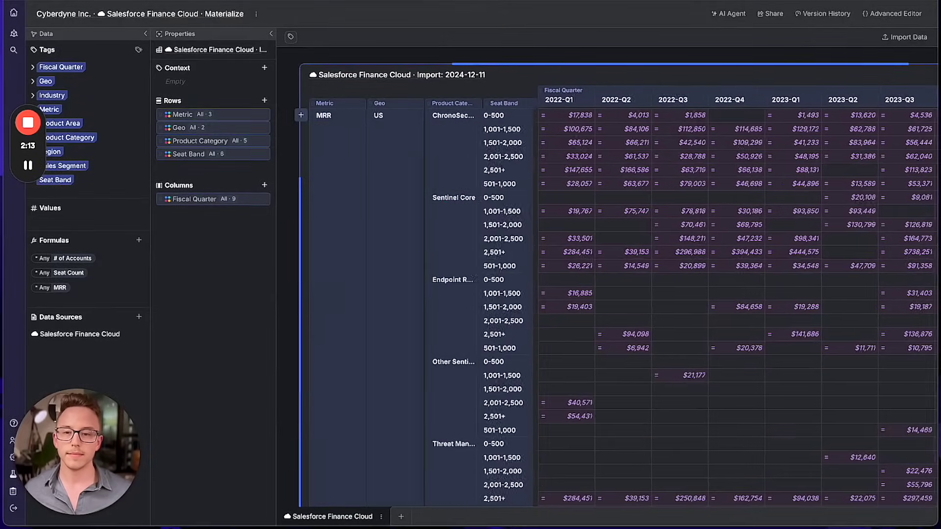
left_click_drag(324, 106, 344, 108)
mouse_move(496, 109)
left_mouse_down()
mouse_move(432, 108)
mouse_move(496, 104)
left_mouse_up()
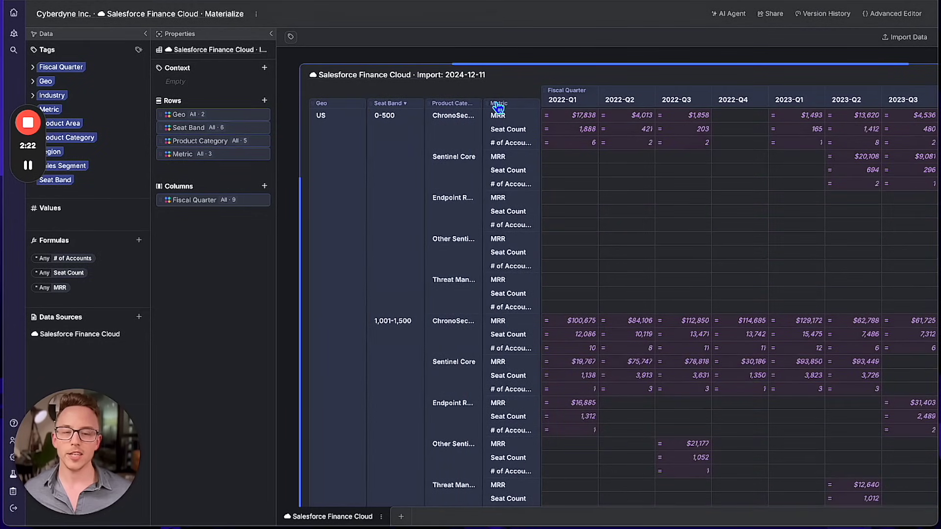
Step: Ask the Analyze AI agent to forecast revenue if customers without Sentinel buy more Sentinel products
key("ctrl+k")
type("analy")
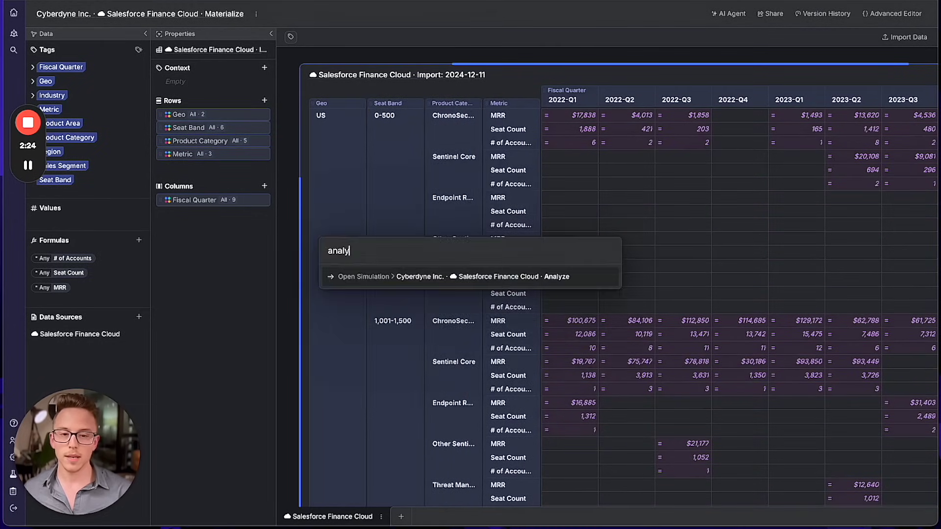
key("Return")
left_click(734, 17)
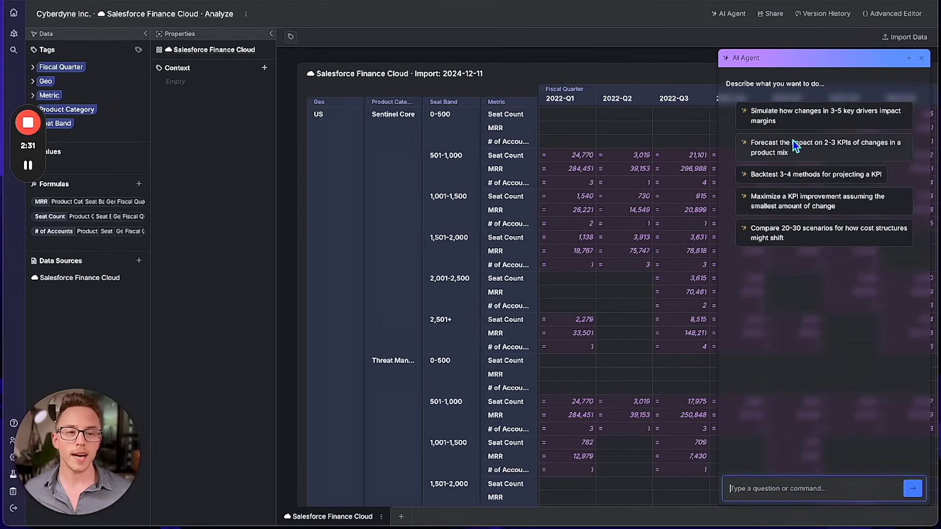
left_click(893, 149)
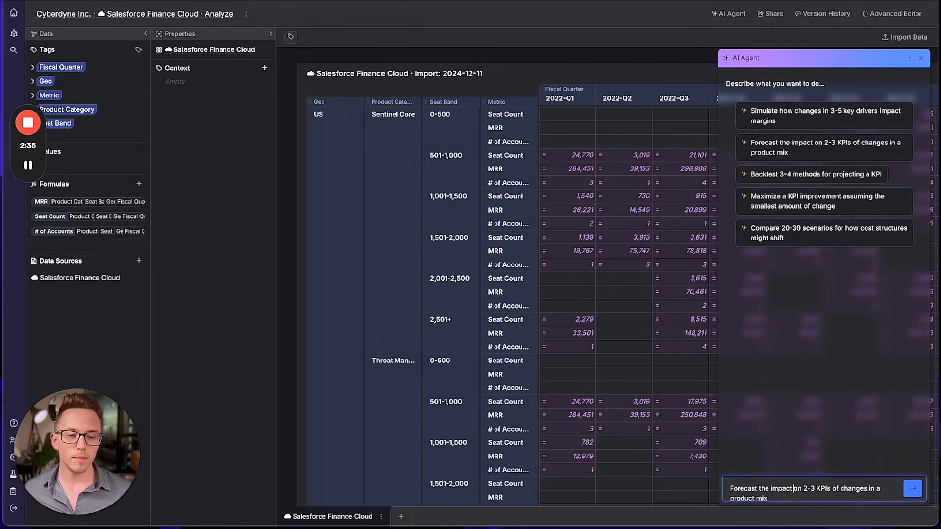
type("revenue of ")
left_click_drag(814, 489, 870, 479)
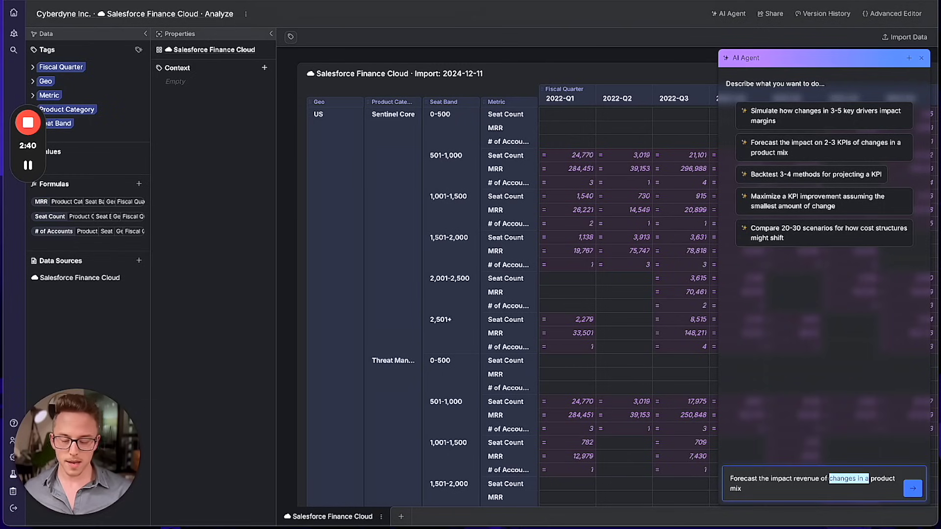
type("customers without Sentinel product ")
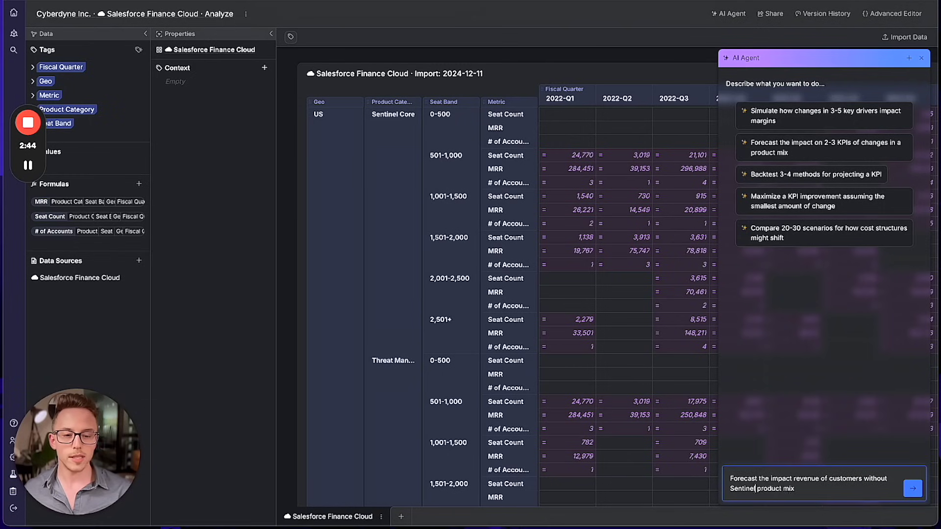
type("buying more Sentinel products.")
key("Return")
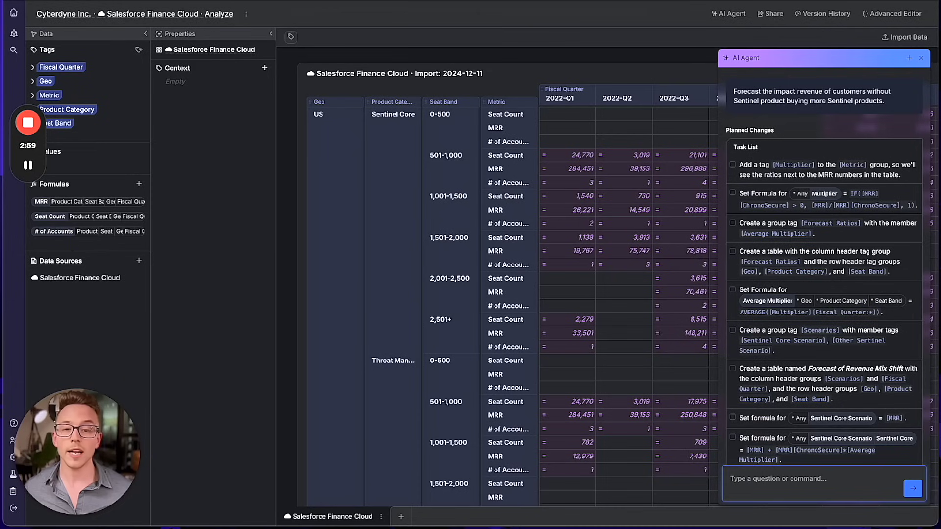
Step: Review the agent's mix-shift task list and run the plan
scroll(857, 146, "down", 2)
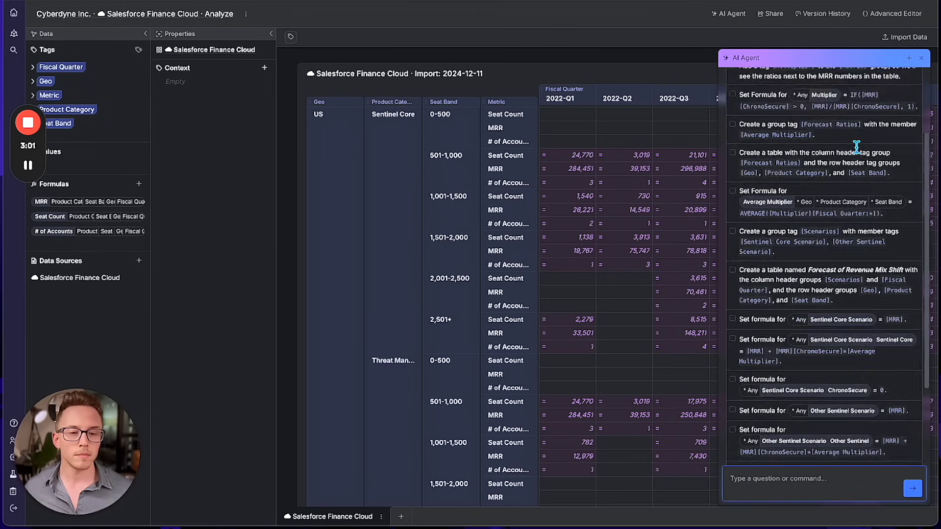
scroll(856, 146, "down", 2)
scroll(857, 146, "up", 5)
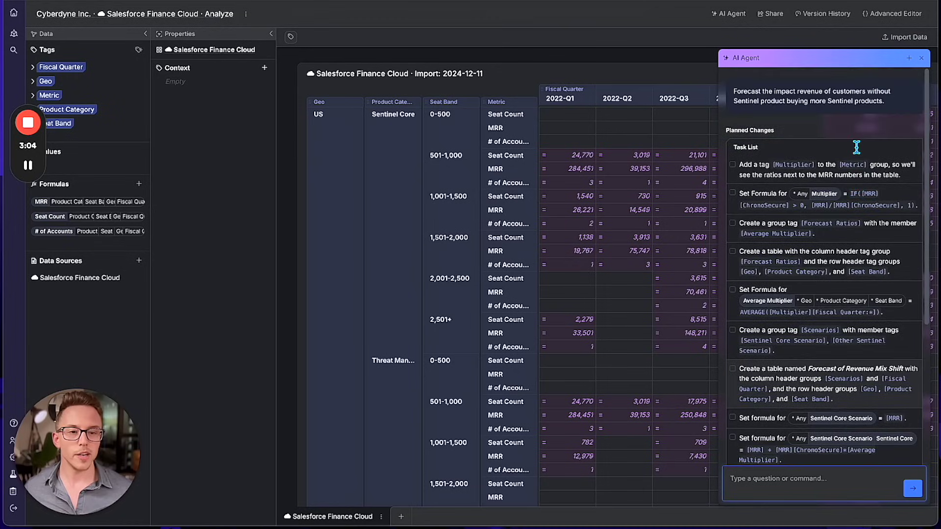
scroll(857, 146, "down", 5)
left_click(746, 430)
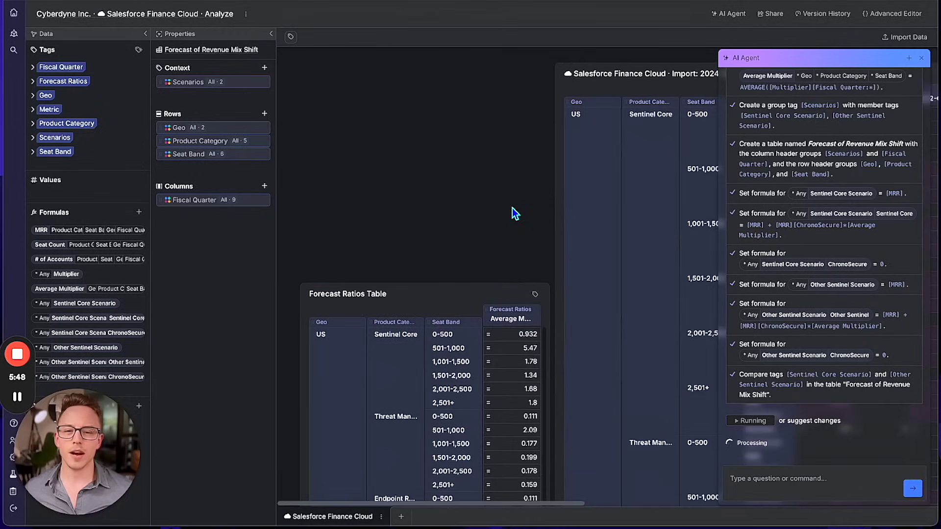
Step: Open the Forecast Report simulation with its 50% Shift Rate and Forecast Baselines
key("ctrl+k")
type("foreca")
key("Return")
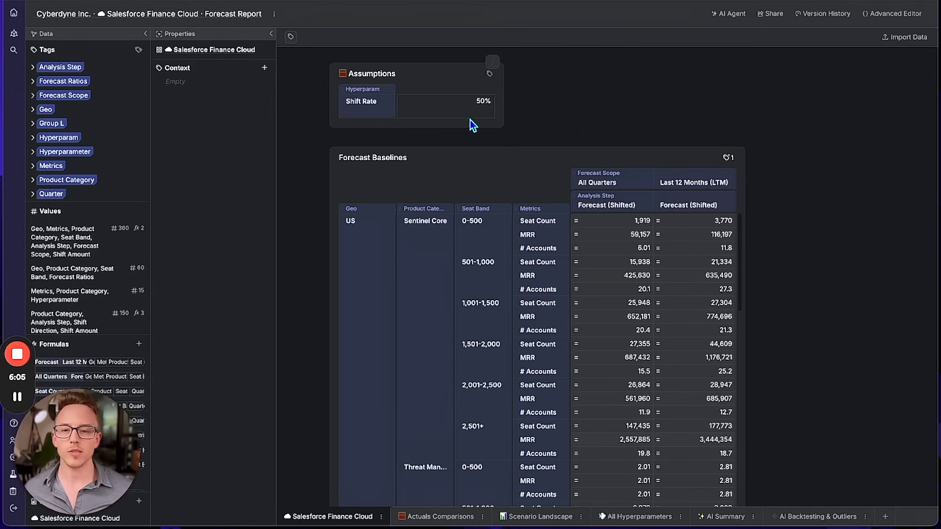
Step: Change the Shift Rate assumption from a fixed 50% to a 10%–60% range
left_click(480, 107)
left_click(483, 105)
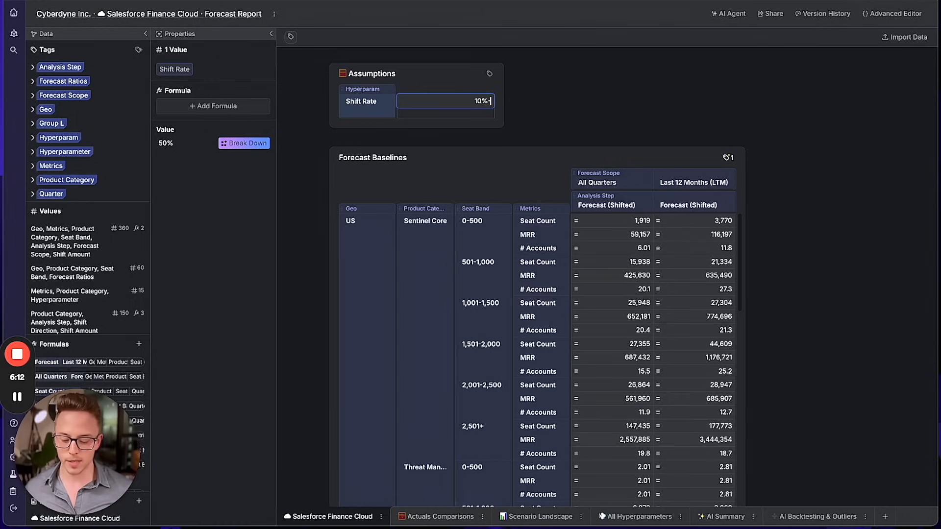
key("Escape")
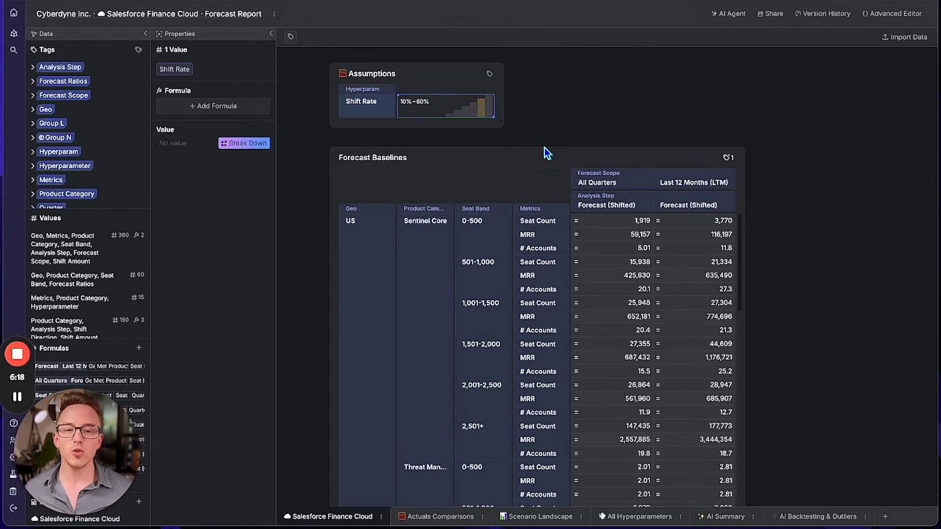
left_click(653, 163)
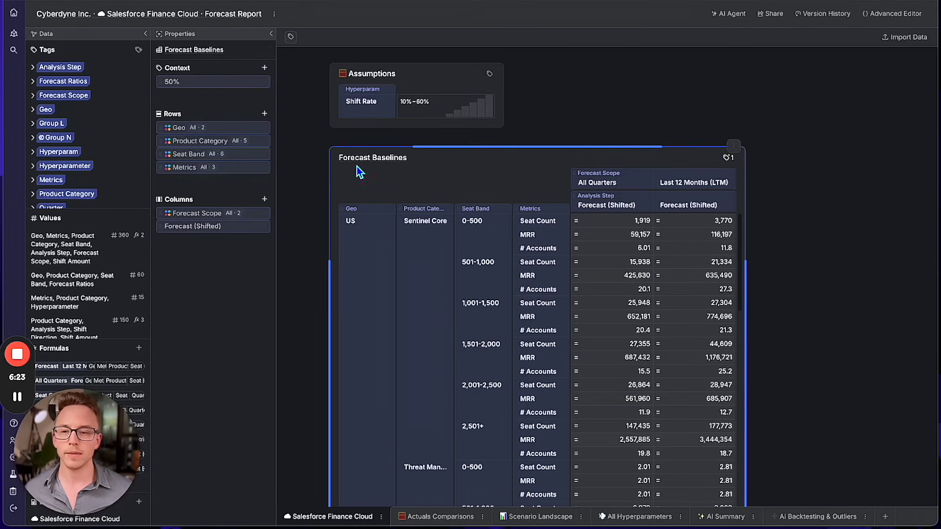
Step: Move Product Category, Seat Band and Forecast Scope into the Forecast Baselines context
left_click_drag(169, 141, 174, 81)
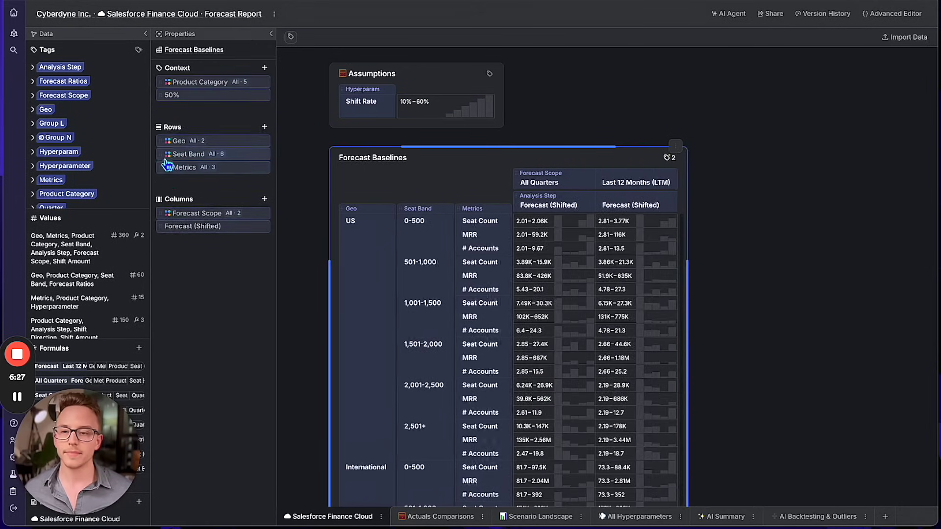
left_click_drag(172, 153, 171, 95)
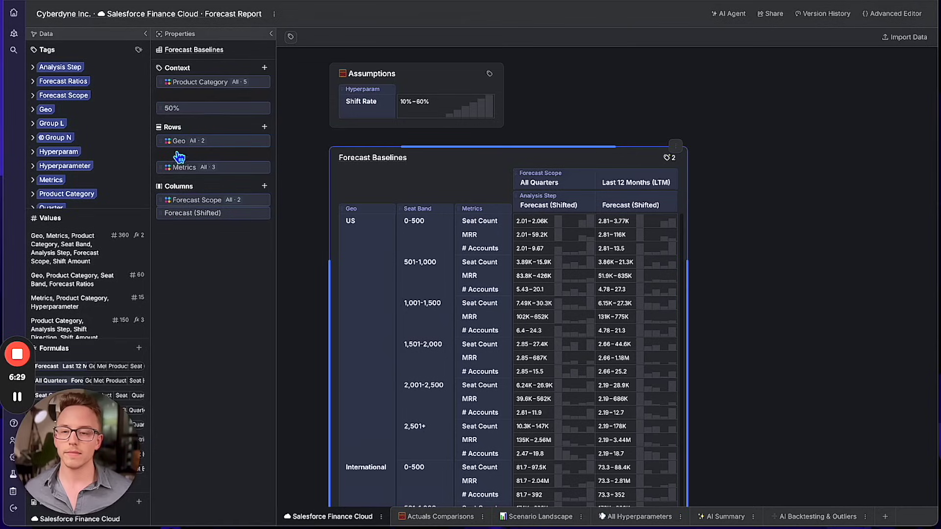
left_click_drag(169, 216, 175, 89)
Step: Show only Backtest Error in the columns, dropping Forecast (Shifted), and enlarge the table
left_click(201, 226)
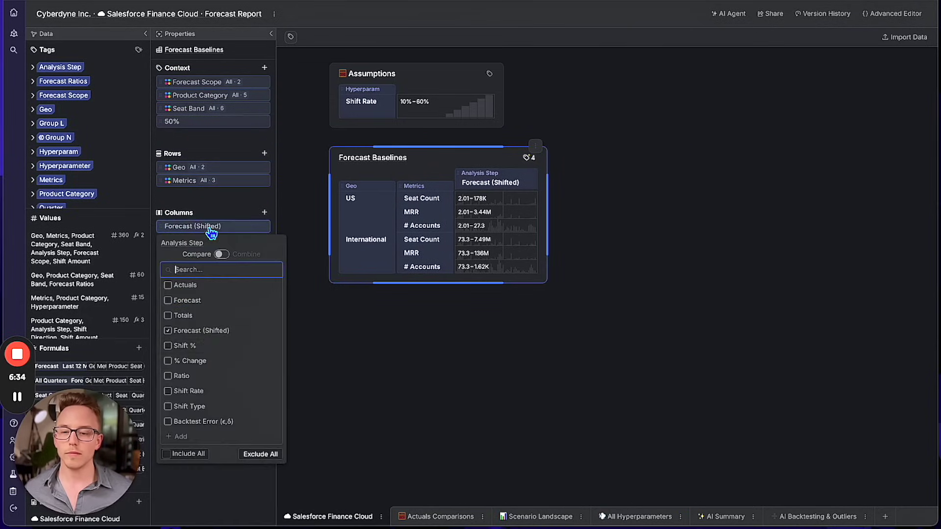
left_click(169, 422)
left_click(173, 495)
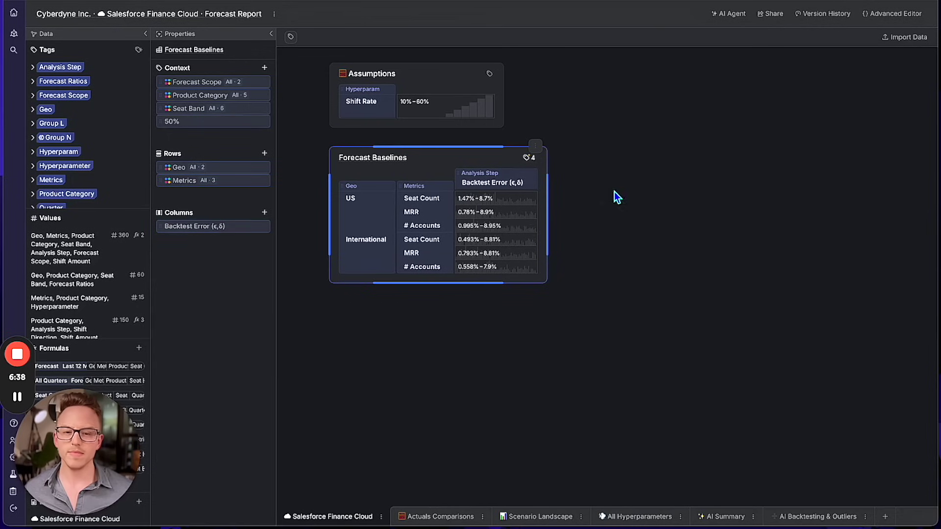
left_click_drag(546, 206, 641, 243)
left_click_drag(535, 285, 535, 427)
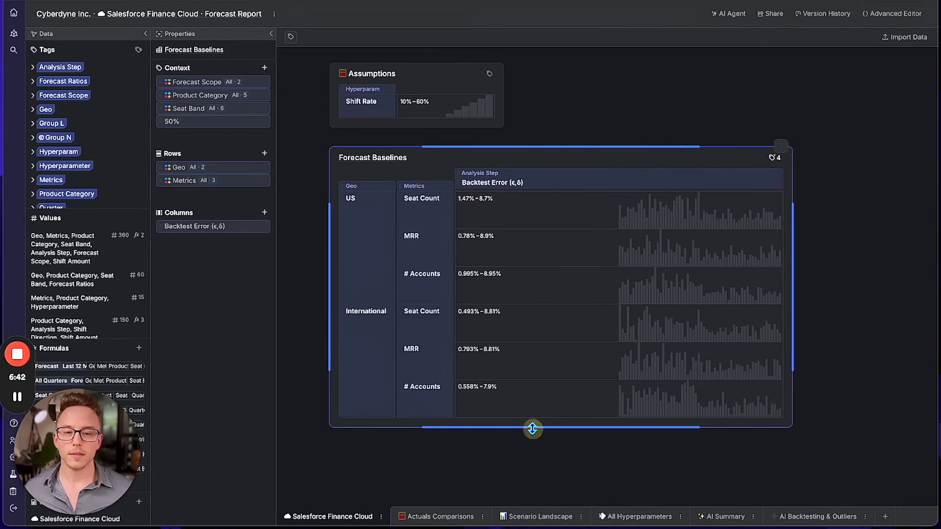
Step: Display the Forecast Baselines backtest errors as strip plots
right_click(569, 158)
left_click(637, 255)
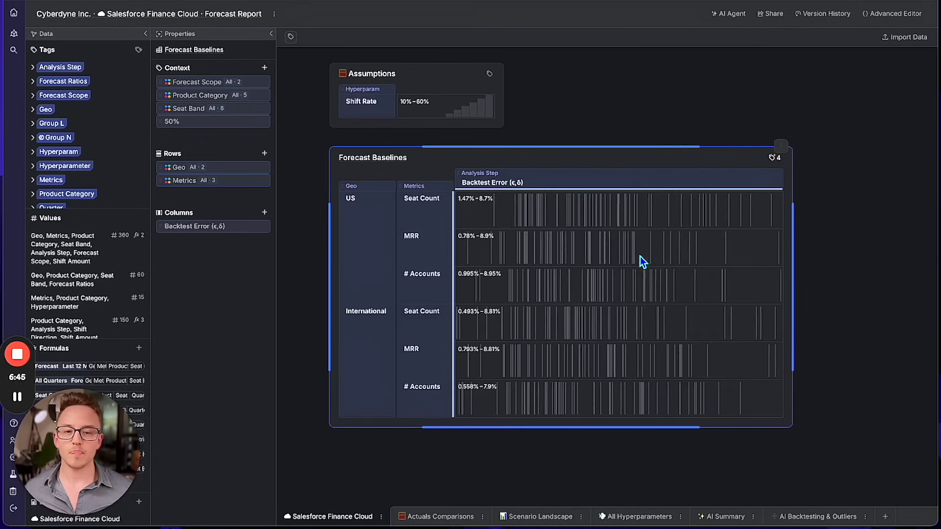
mouse_move(598, 248)
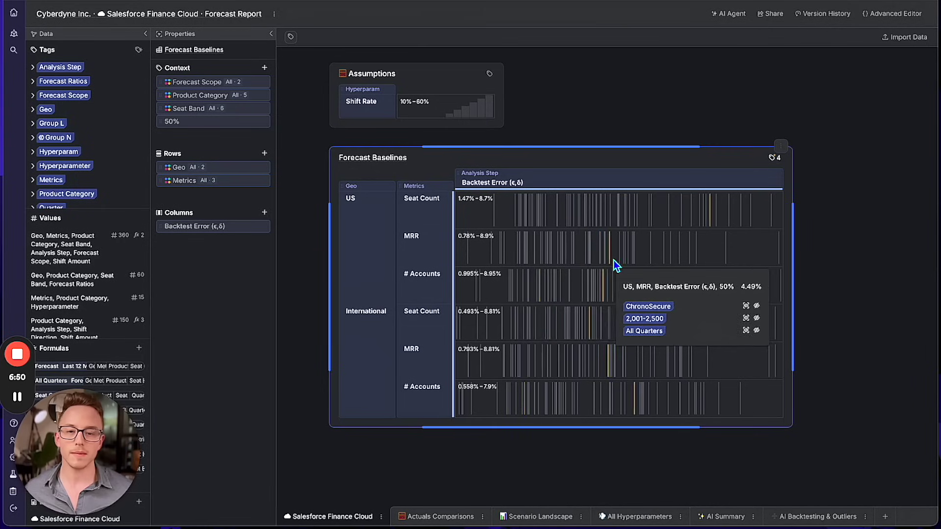
Step: Filter the report to Last 12 Months from the AI Backtest bar, showing 2.88% error
scroll(613, 261, "down", 7)
left_click_drag(724, 387, 576, 114)
scroll(722, 342, "up", 2)
scroll(724, 378, "down", 3)
mouse_move(603, 422)
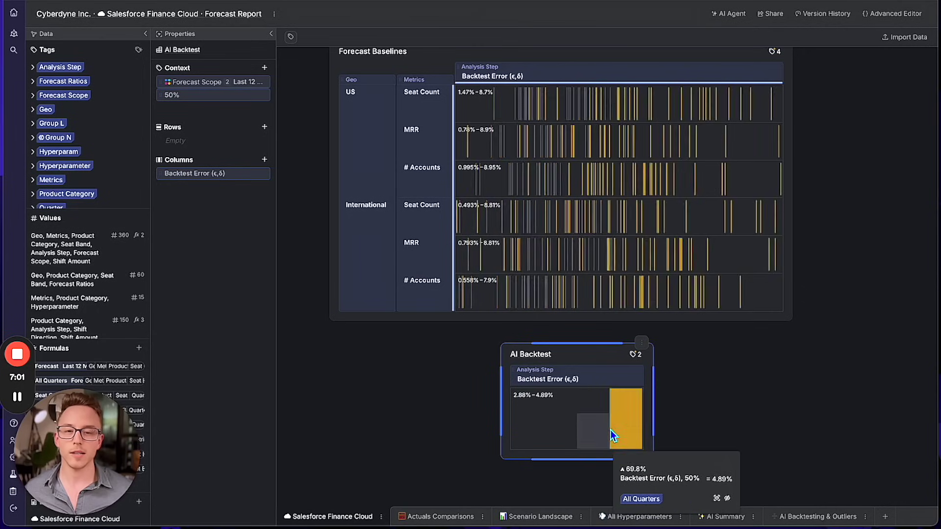
left_click(580, 434)
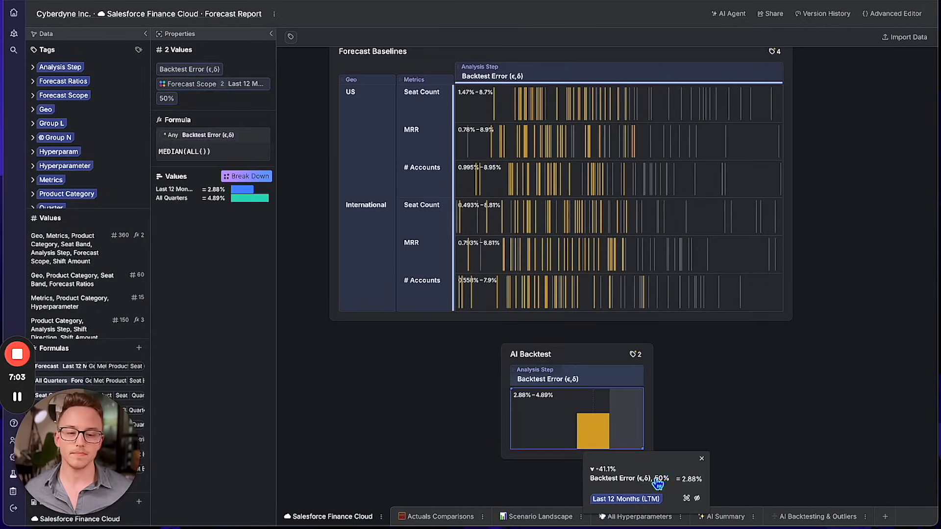
Step: Filter the Scenario Landscape canvas to the 30% bar of the Shift Rate histogram
left_click(553, 519)
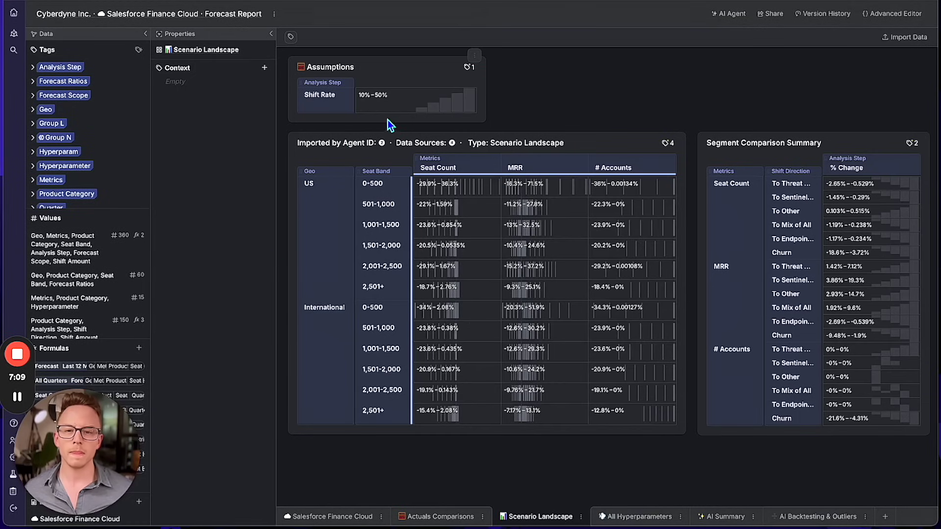
mouse_move(460, 103)
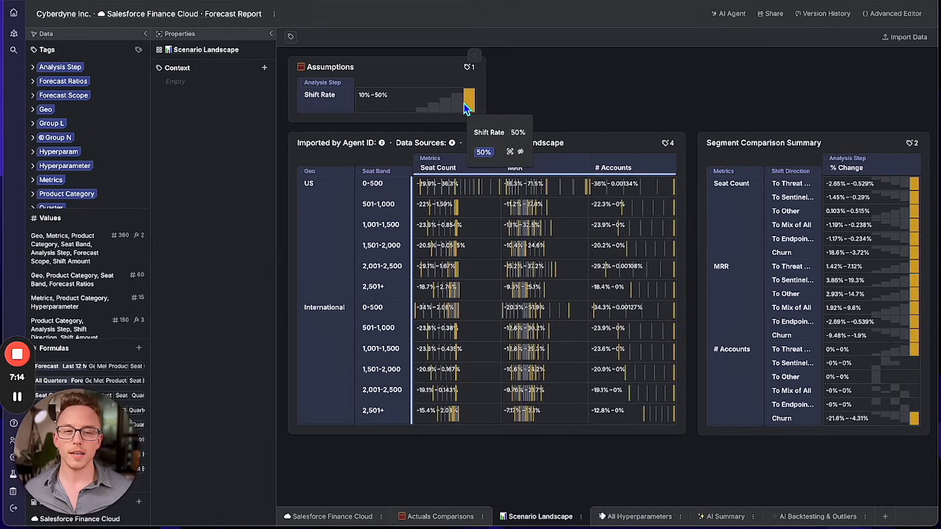
mouse_move(427, 108)
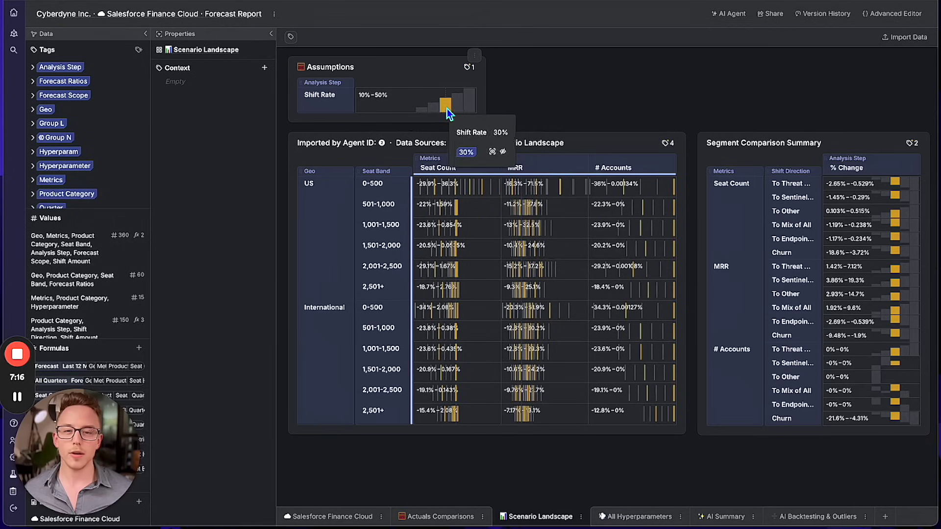
left_click(446, 108)
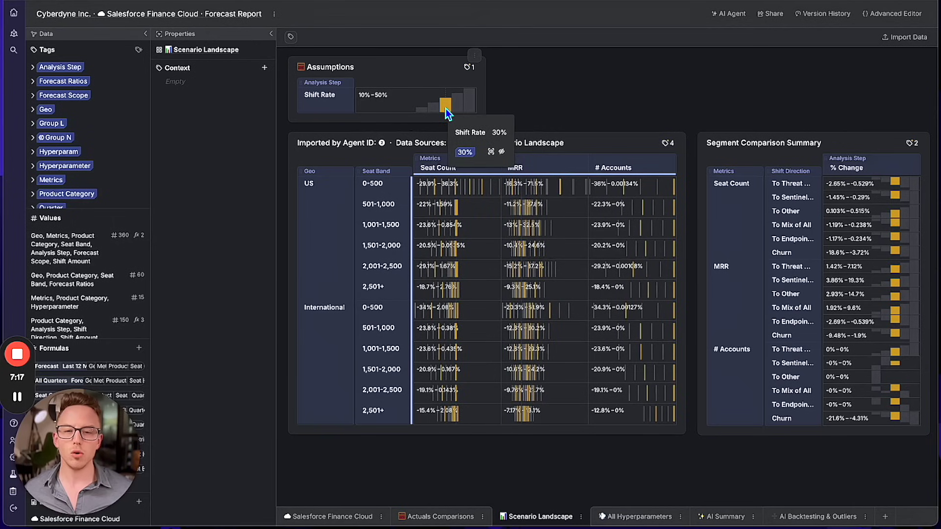
left_click(494, 153)
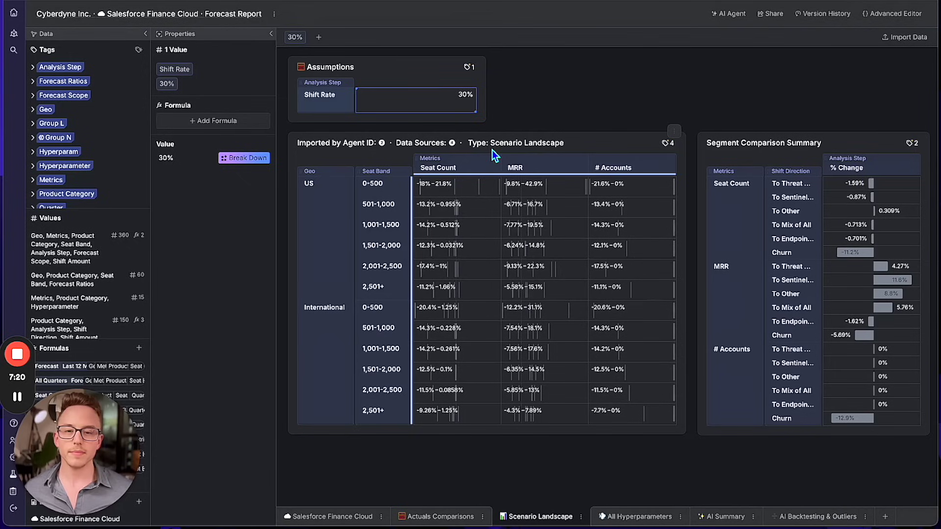
Step: Raise the lower bounds of the # Accounts, MRR and Seat Count range sliders
left_click(593, 143)
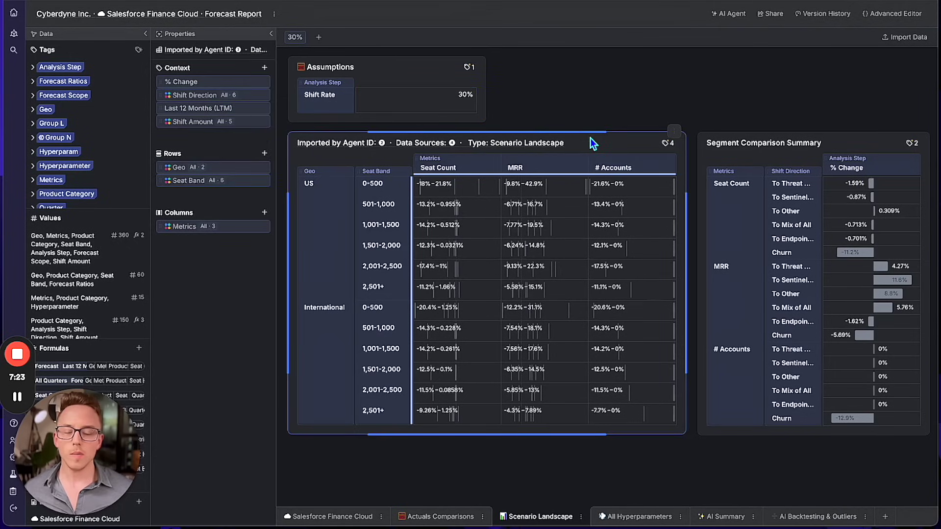
mouse_move(593, 176)
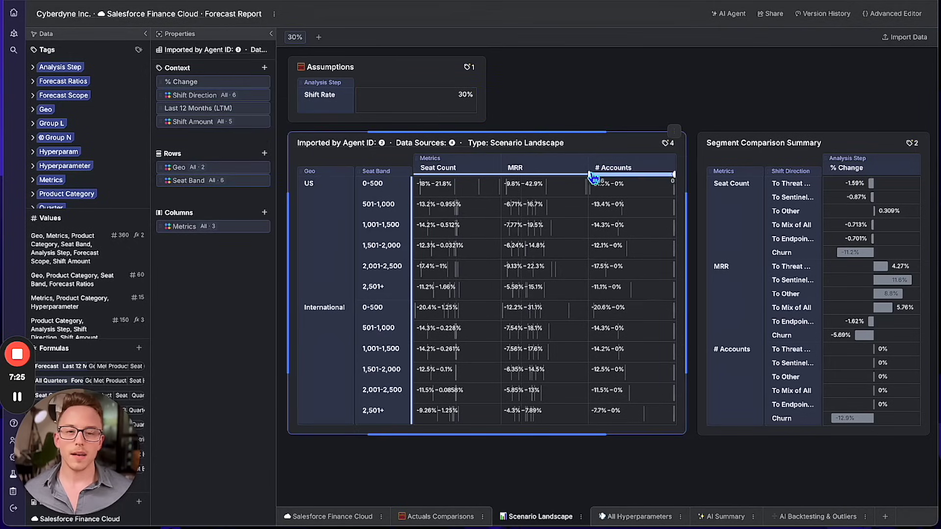
left_click_drag(592, 176, 629, 179)
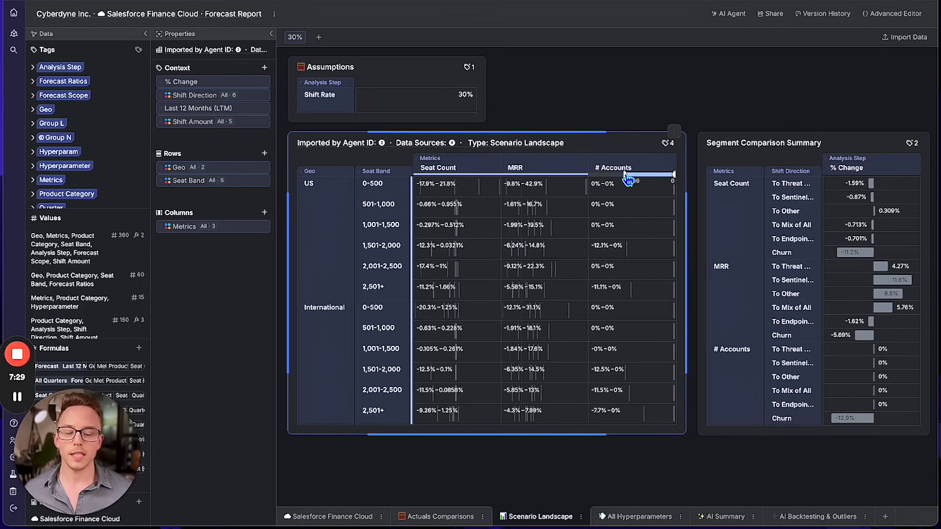
mouse_move(509, 181)
left_click_drag(505, 182, 535, 183)
mouse_move(420, 180)
left_click_drag(416, 176, 454, 180)
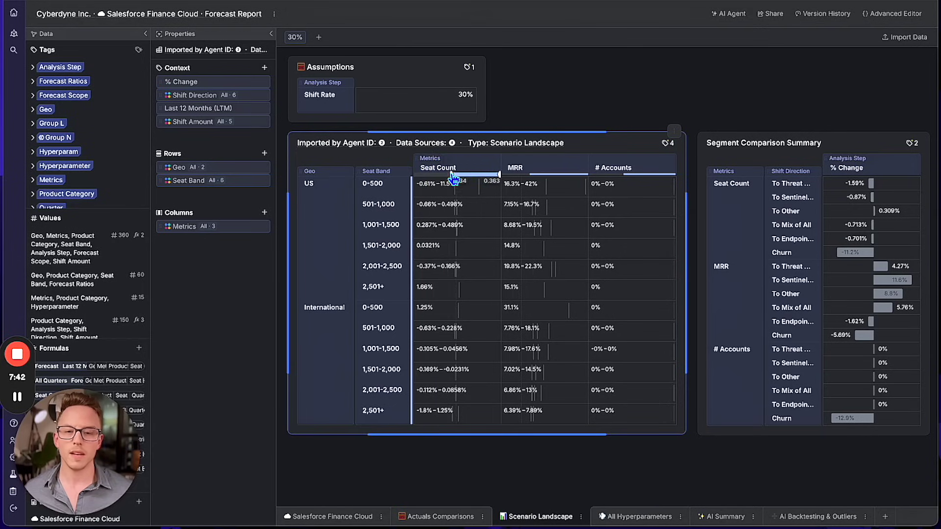
Step: Filter the canvas to the To Sentinel Core shift via the US MRR 2,001-2,500 cell
mouse_move(530, 283)
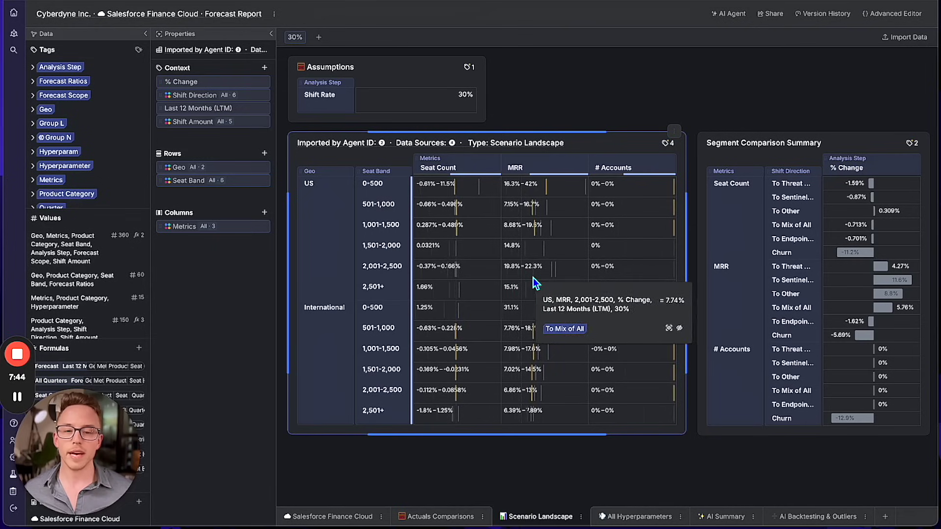
left_click(559, 279)
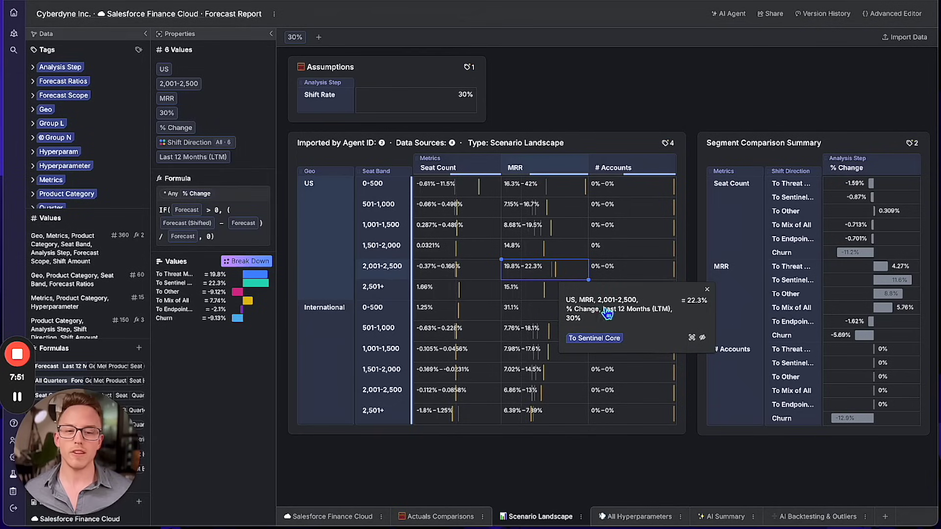
left_click(691, 337)
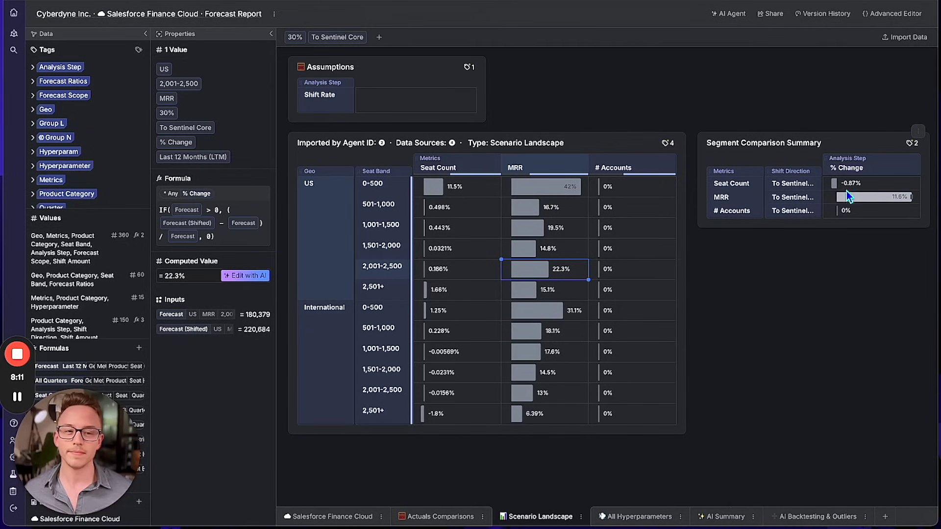
right_click(857, 142)
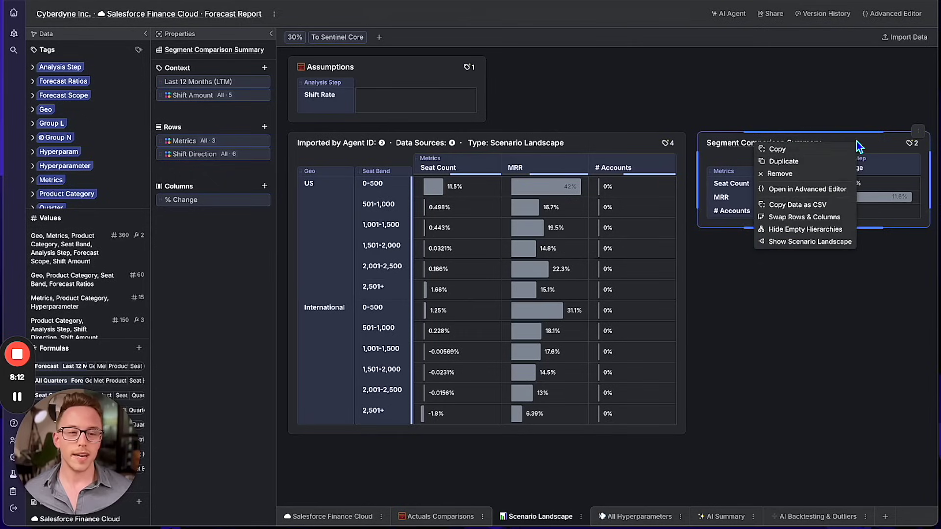
Step: Copy Segment Comparison Summary as CSV and paste it below the AI Summary's Shifted Forecast table
left_click(824, 204)
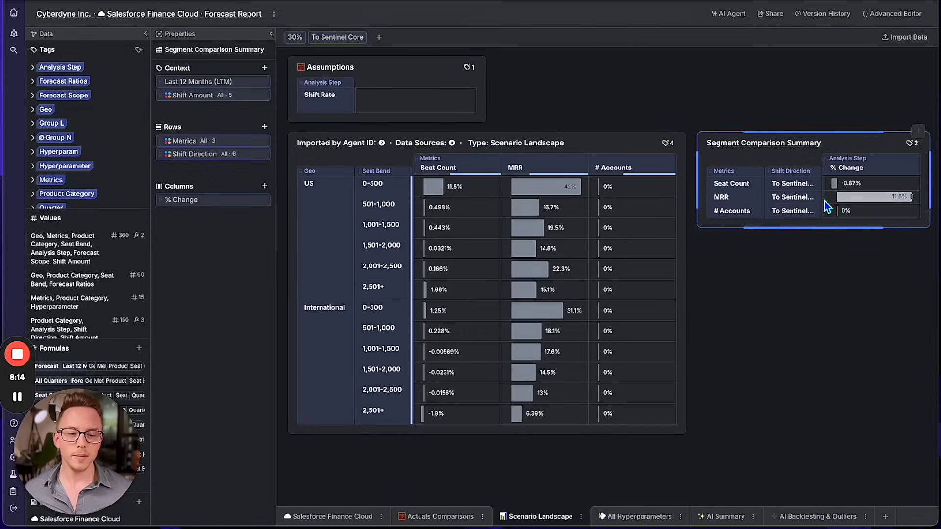
left_click(720, 521)
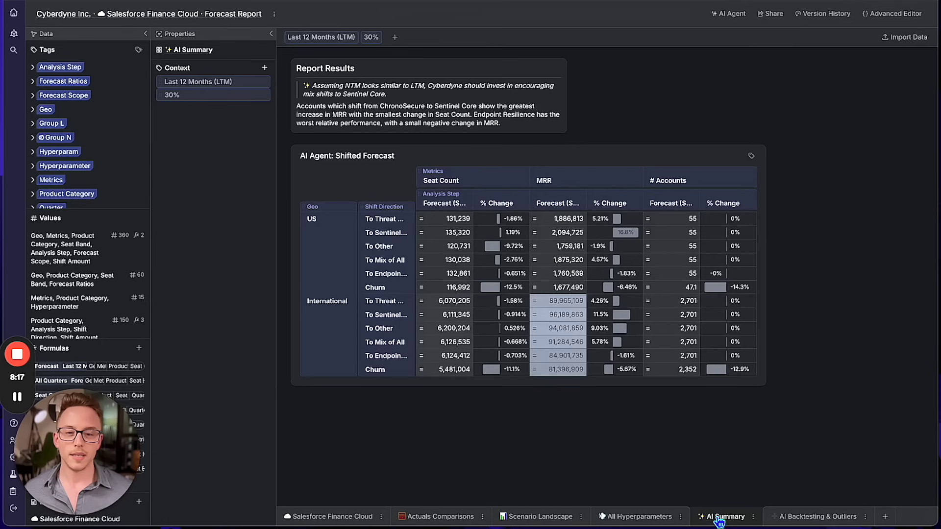
left_click(845, 266)
left_click_drag(833, 260, 519, 337)
left_click_drag(871, 246, 451, 324)
scroll(636, 332, "up", 3)
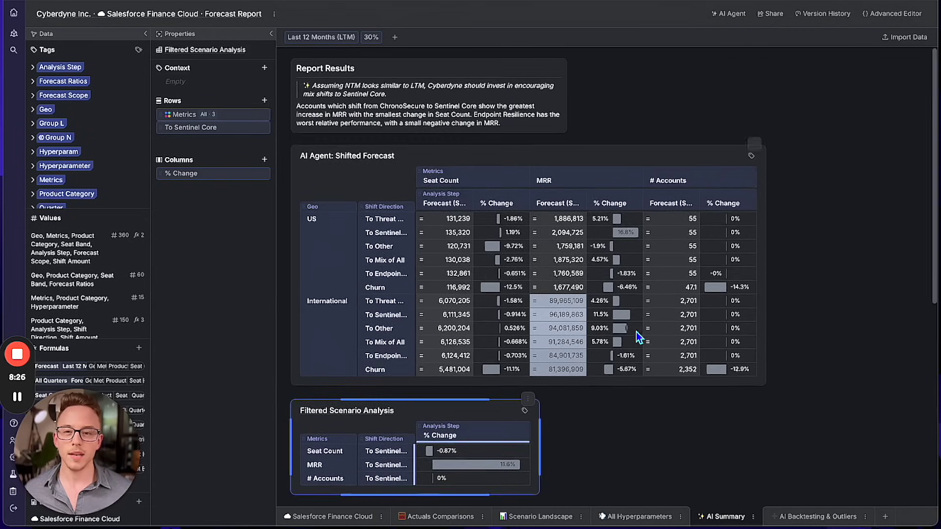
double_click(324, 89)
left_click(790, 118)
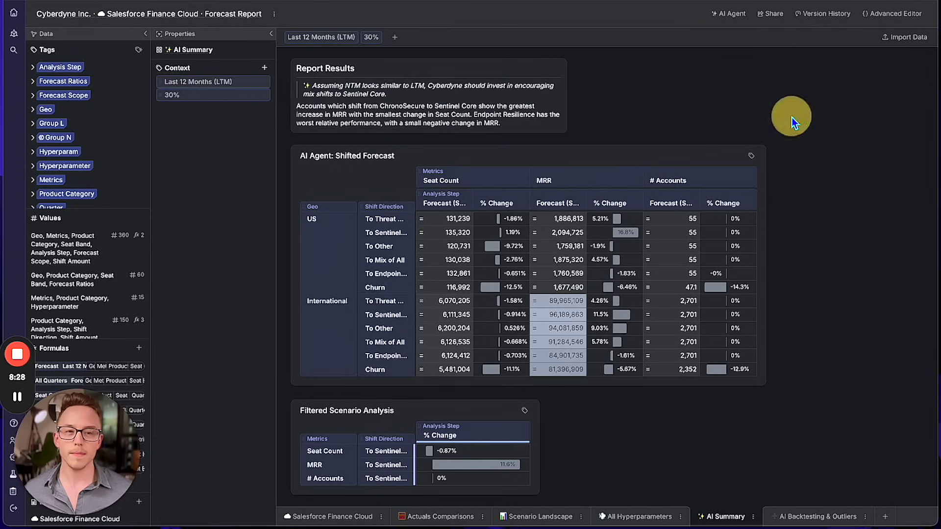
Step: Turn on link sharing so anyone with the link can view, and copy the link
left_click(770, 13)
left_click(588, 75)
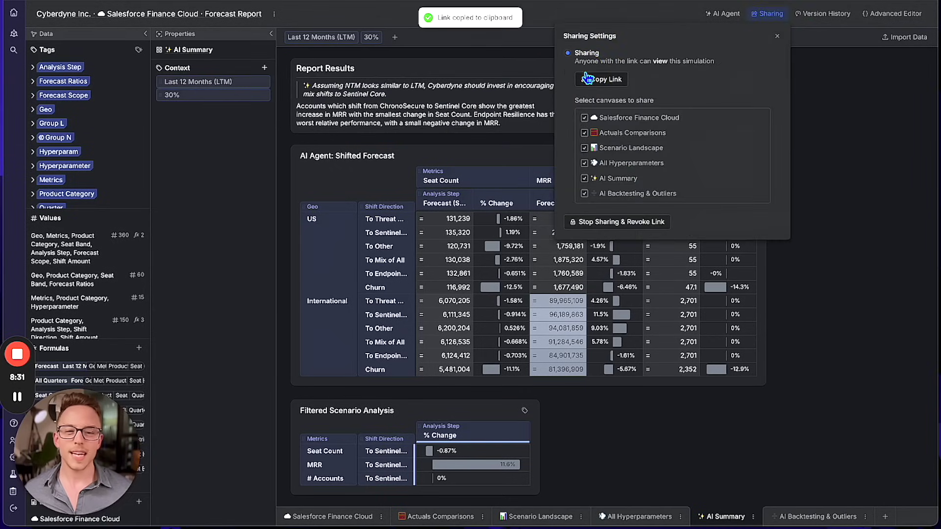
left_click(827, 84)
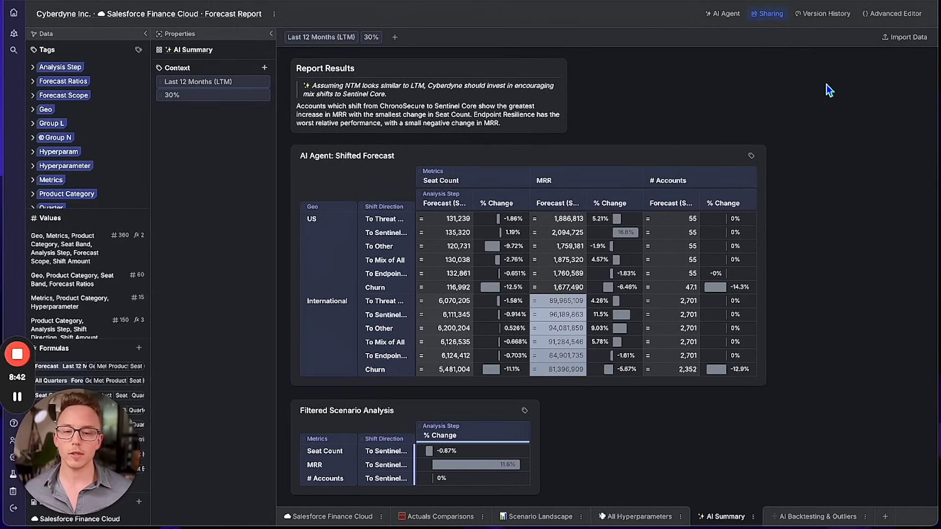
key("ctrl+Tab")
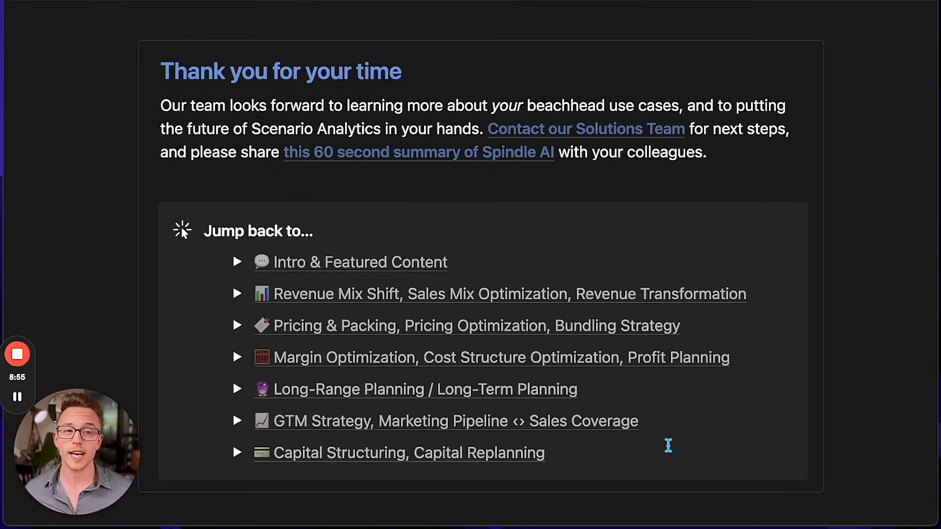
Step: Advance the Notion presentation from the thank-you page to the backers and builders page
key("ctrl+Tab")
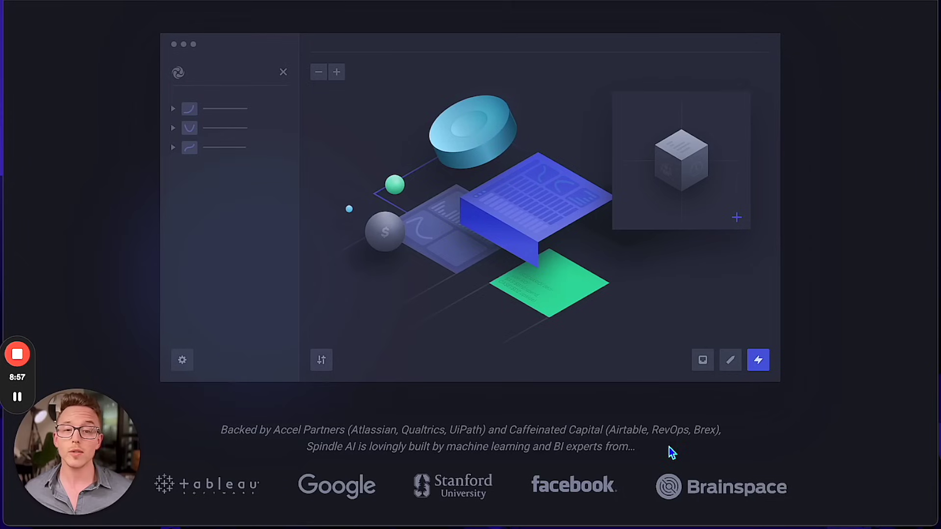